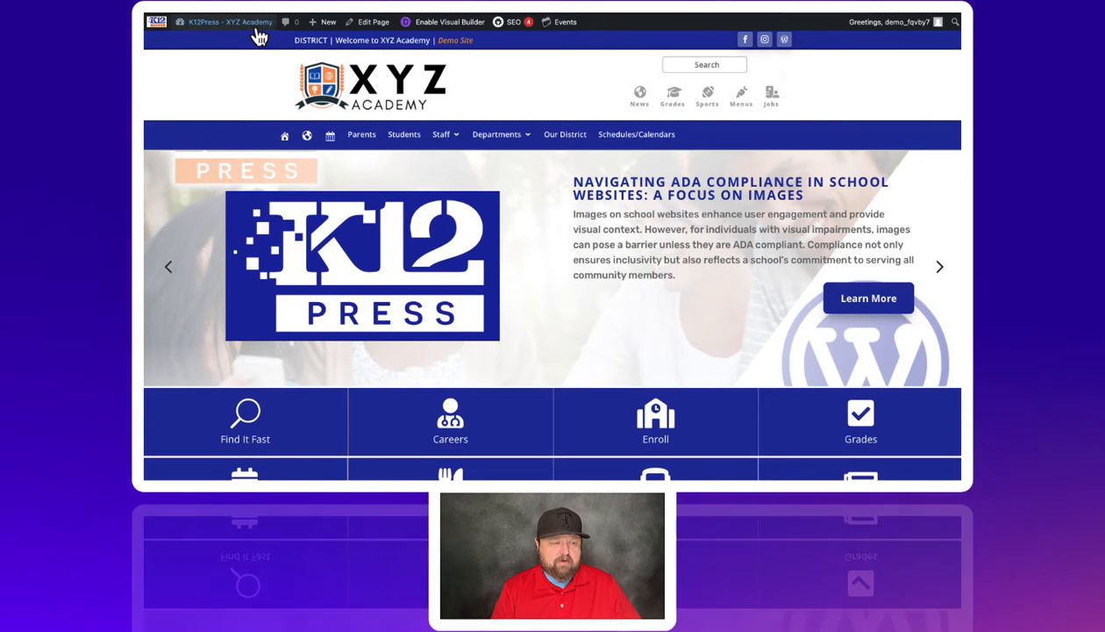
- Open the Events settings from the site's admin dashboard and view the Licenses section
{"action": "mouse_move", "coordinate": [250, 24]}
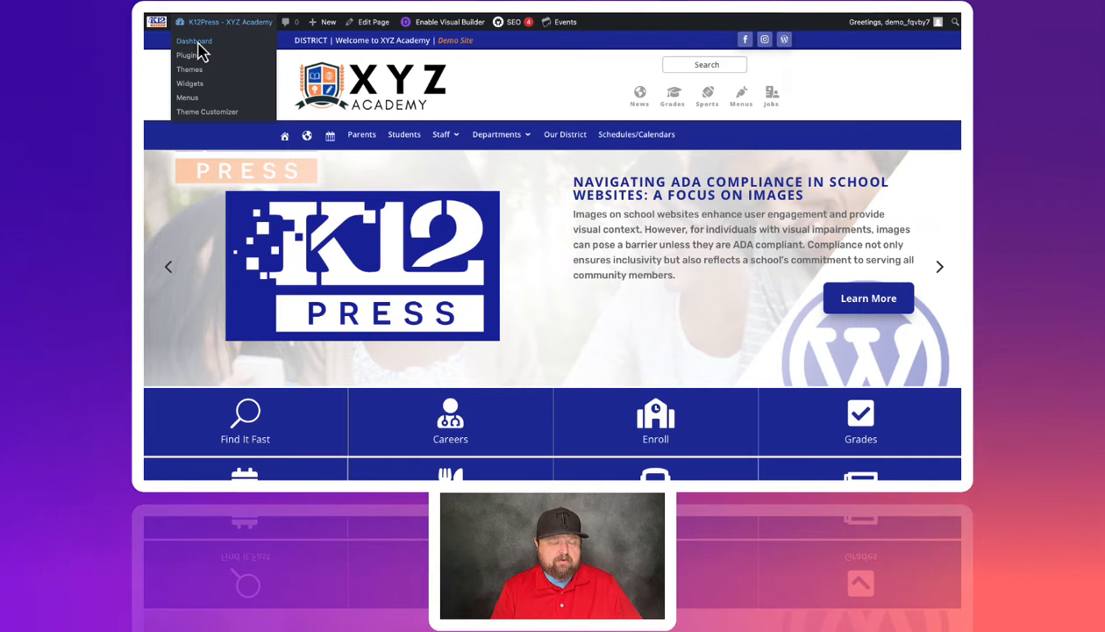
{"action": "left_click", "coordinate": [196, 44]}
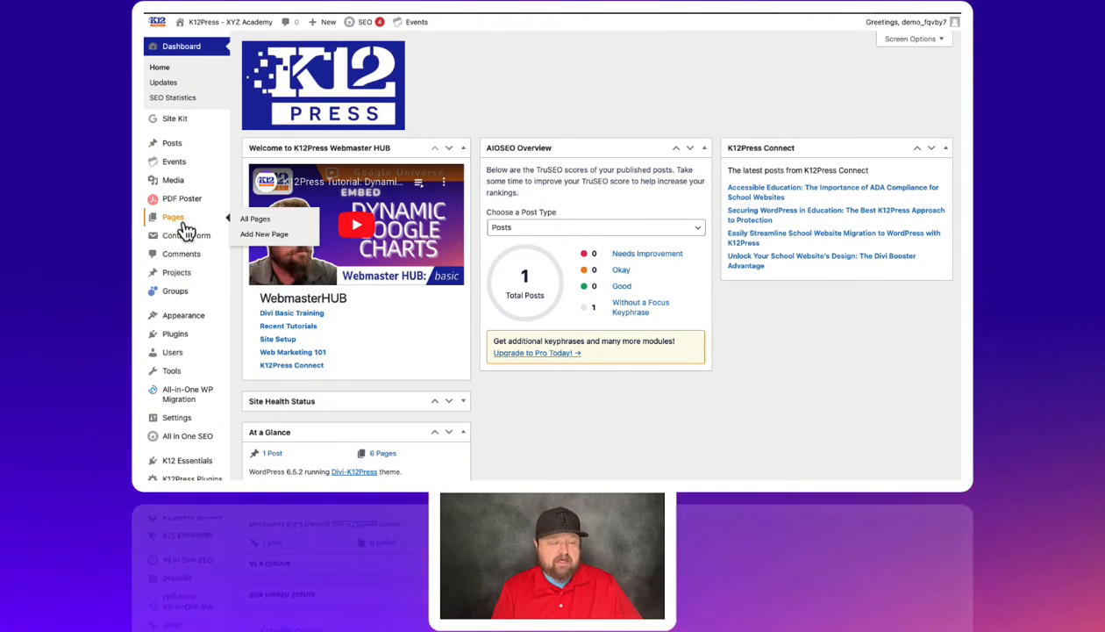
{"action": "left_click", "coordinate": [180, 163]}
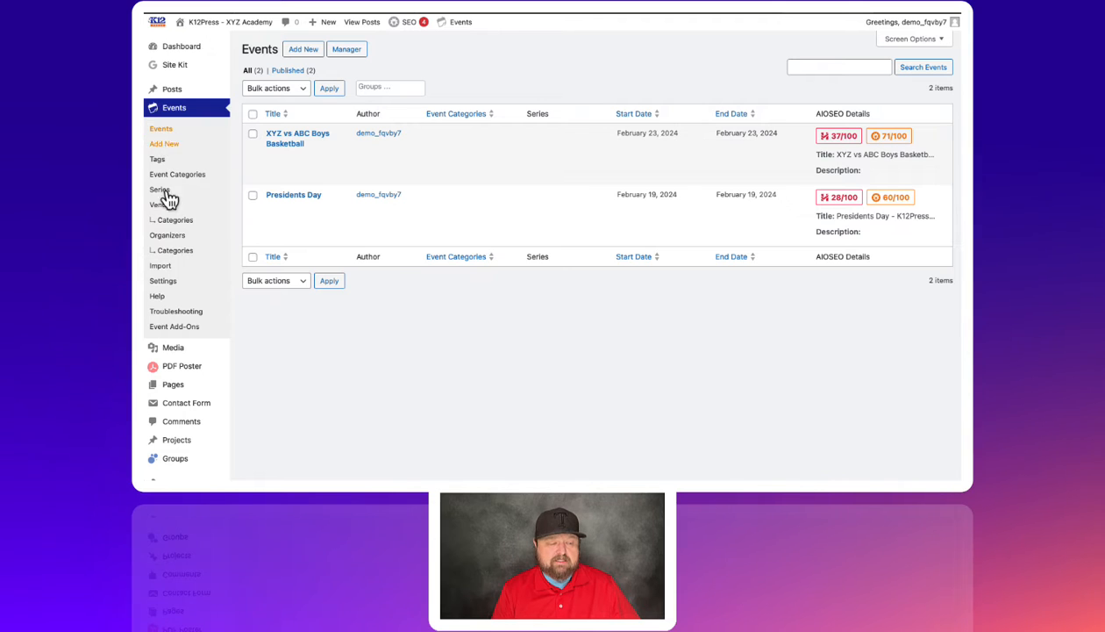
{"action": "left_click", "coordinate": [165, 282]}
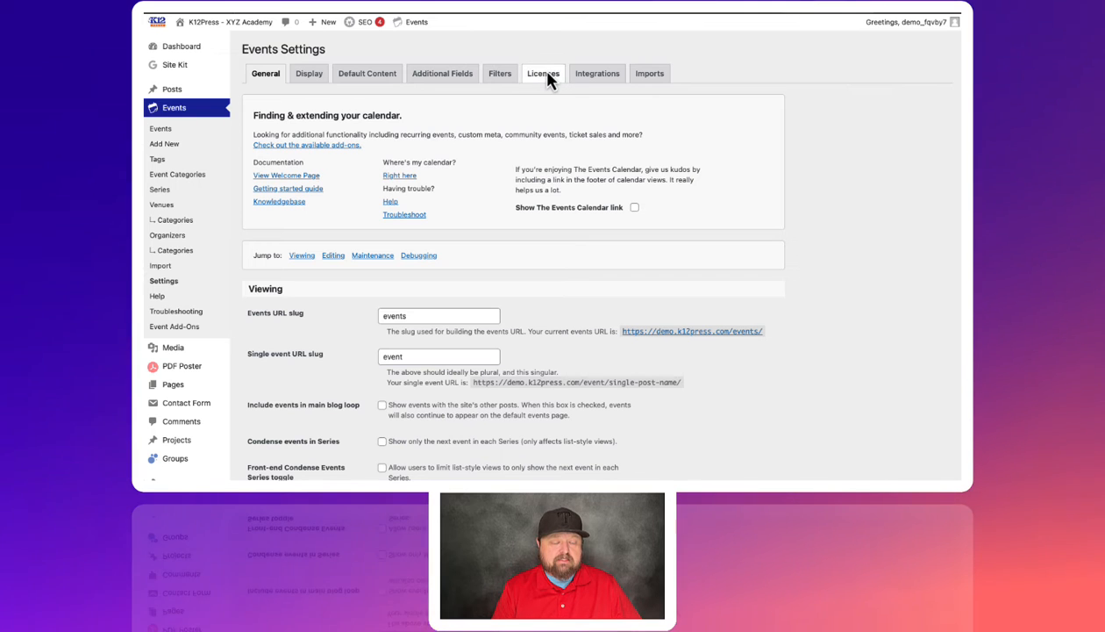
{"action": "left_click", "coordinate": [544, 73]}
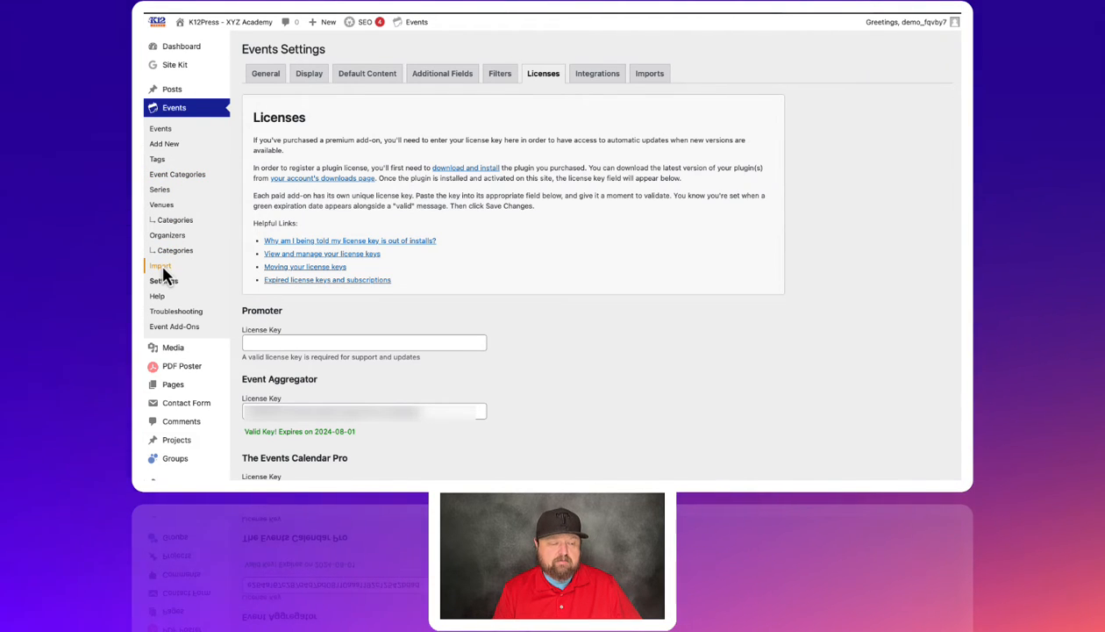
- Start a new events import and choose Google Calendar as the import origin
{"action": "left_click", "coordinate": [161, 266]}
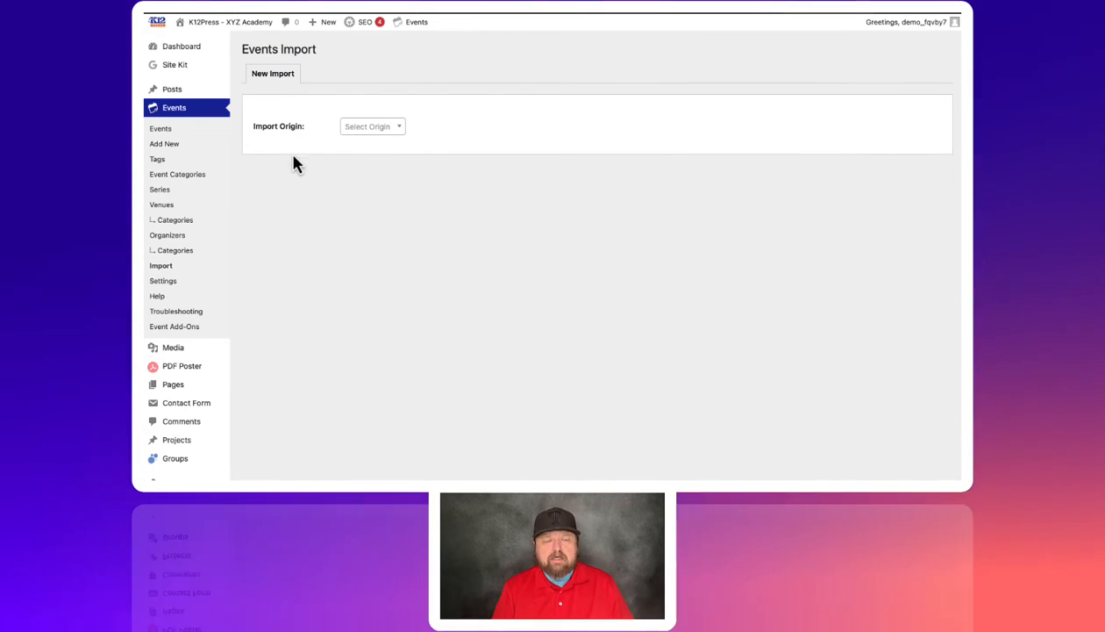
{"action": "left_click", "coordinate": [401, 128]}
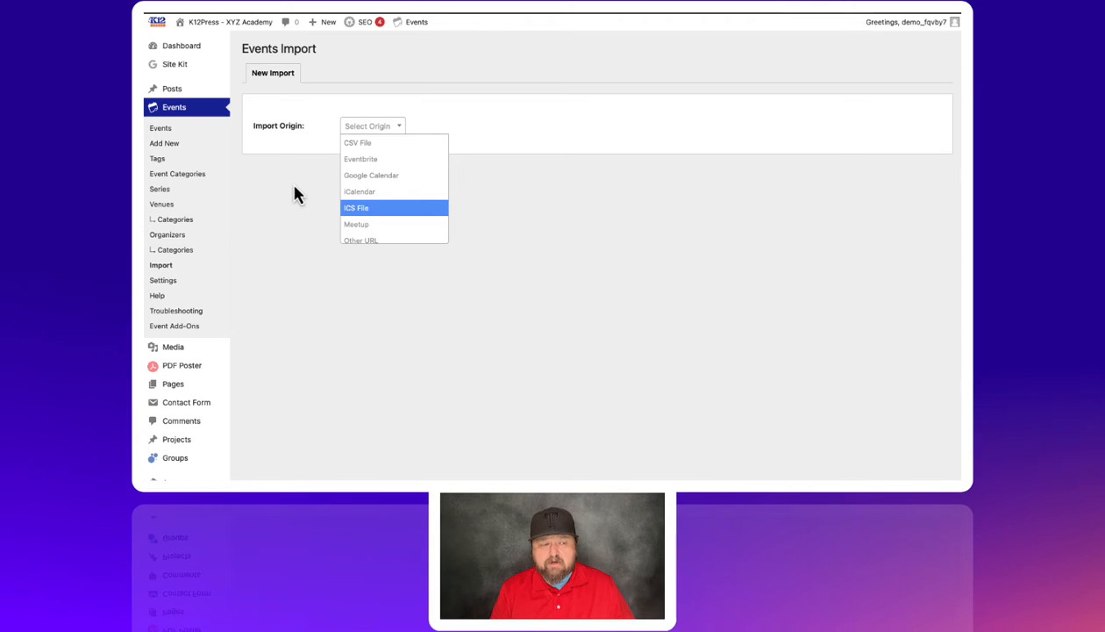
{"action": "left_click", "coordinate": [289, 183]}
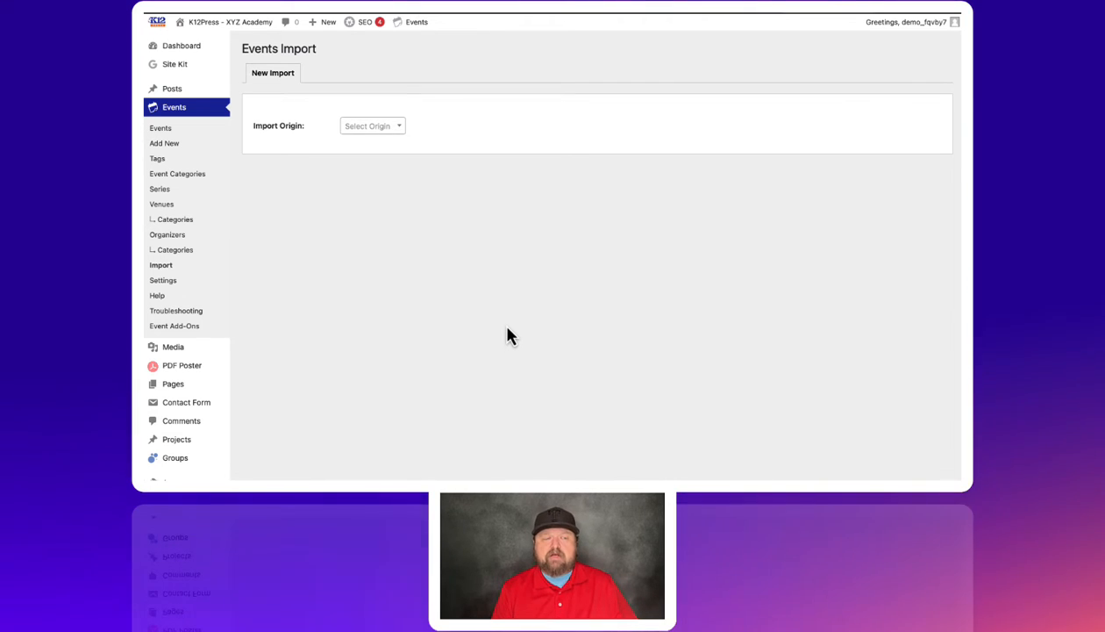
{"action": "left_click", "coordinate": [403, 131]}
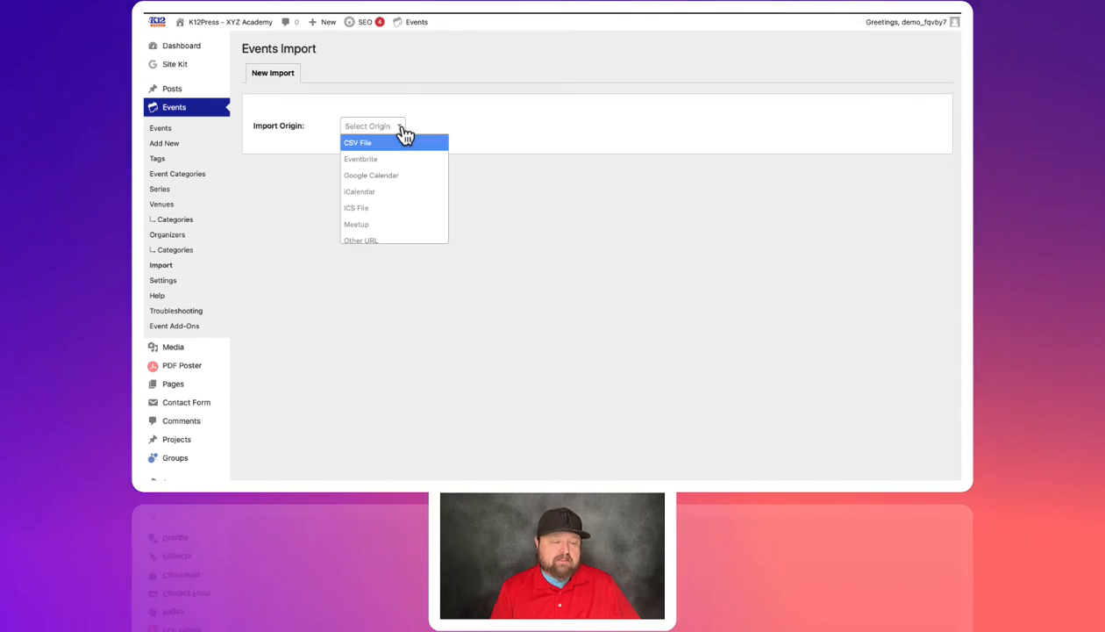
{"action": "left_click", "coordinate": [361, 178]}
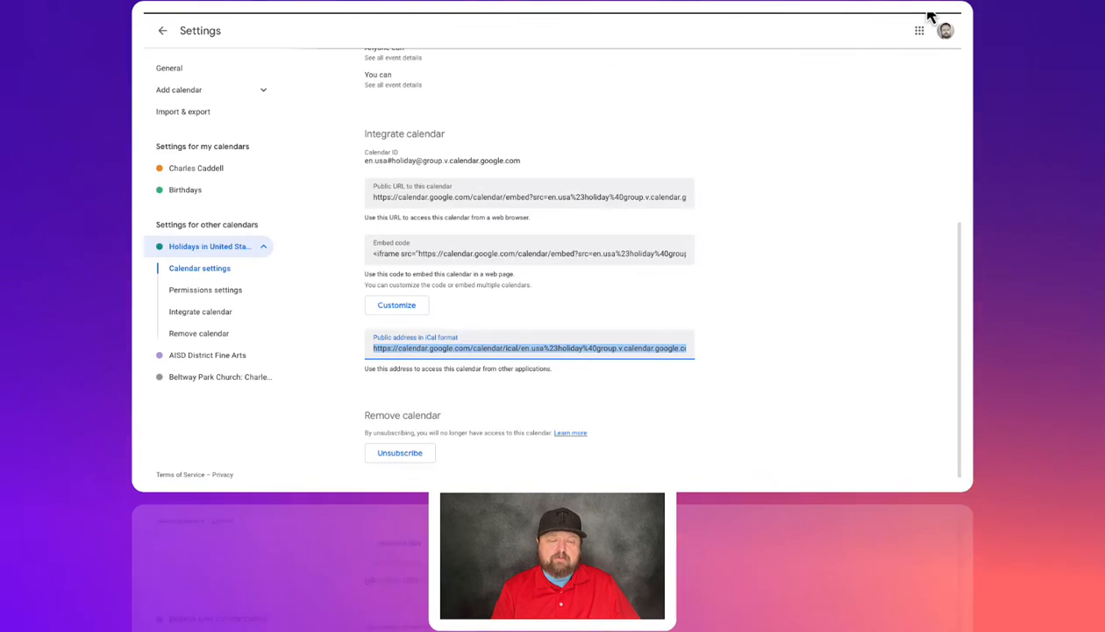
- Switch to Google Calendar and open the settings of the Holidays in United States calendar
{"action": "scroll", "coordinate": [467, 130], "scroll_direction": "up", "scroll_amount": 3}
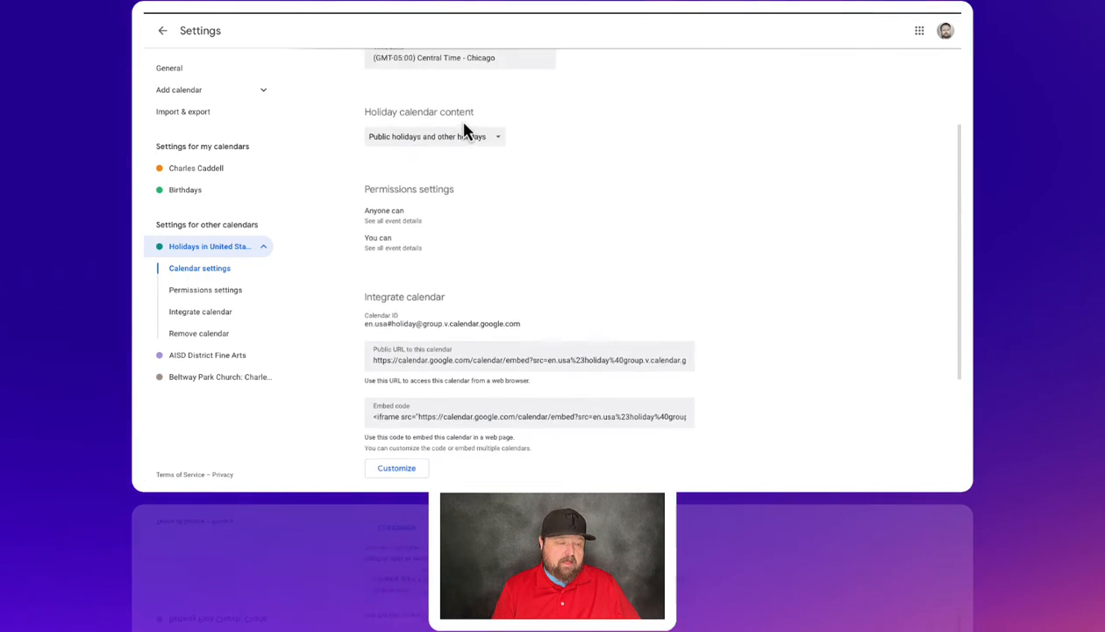
{"action": "left_click", "coordinate": [162, 32]}
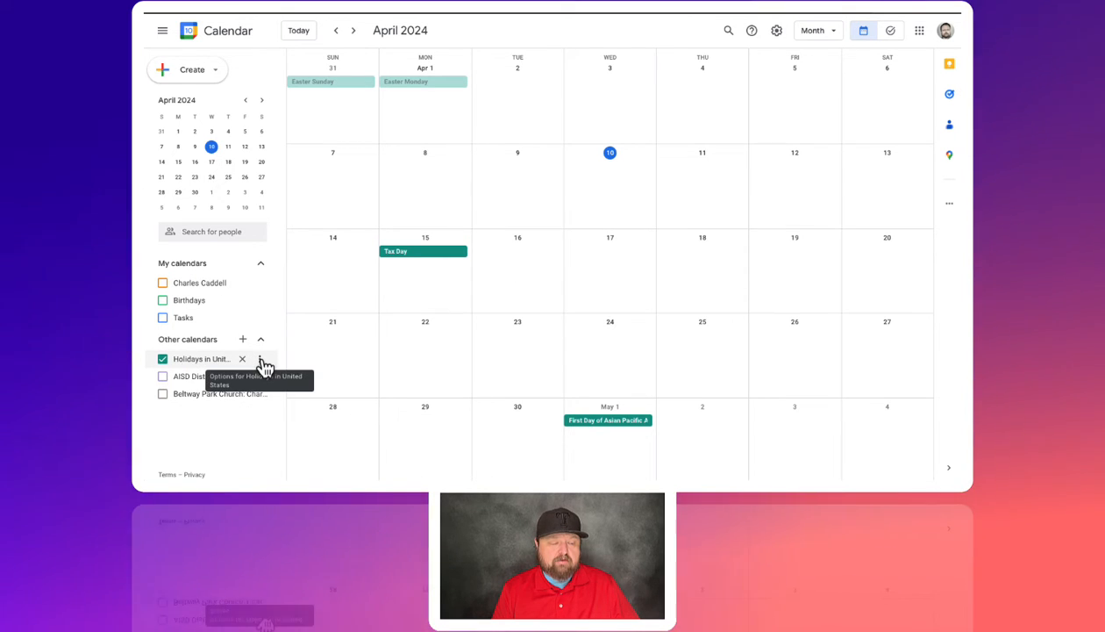
{"action": "left_click", "coordinate": [261, 360]}
{"action": "left_click", "coordinate": [277, 278]}
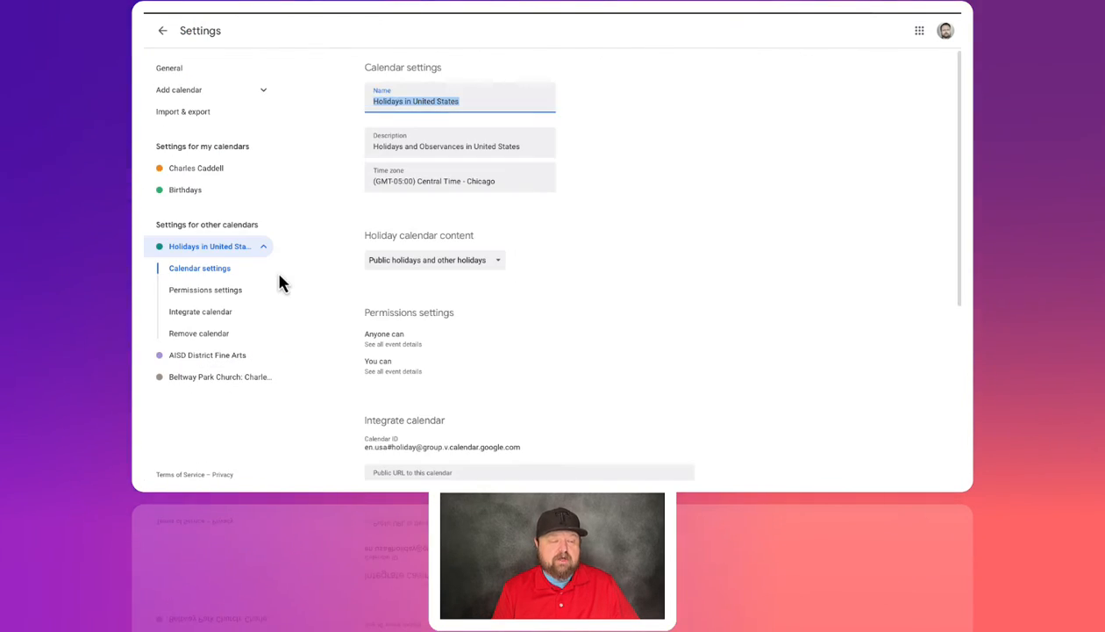
- Copy the holiday calendar's public address in iCal format
{"action": "scroll", "coordinate": [334, 211], "scroll_direction": "down", "scroll_amount": 3}
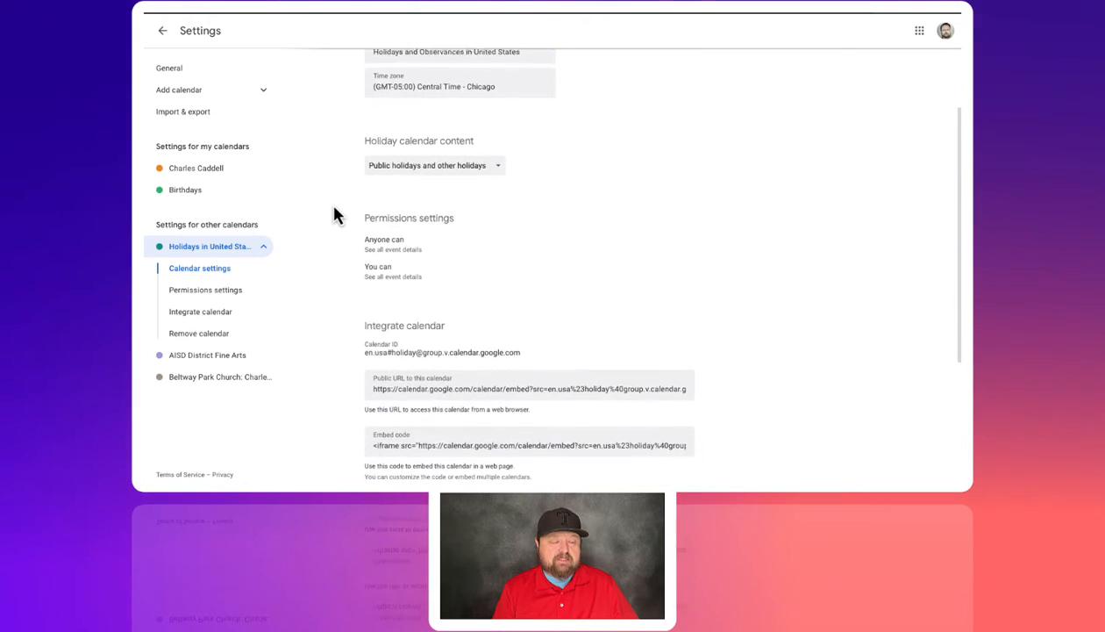
{"action": "scroll", "coordinate": [334, 214], "scroll_direction": "down", "scroll_amount": 1}
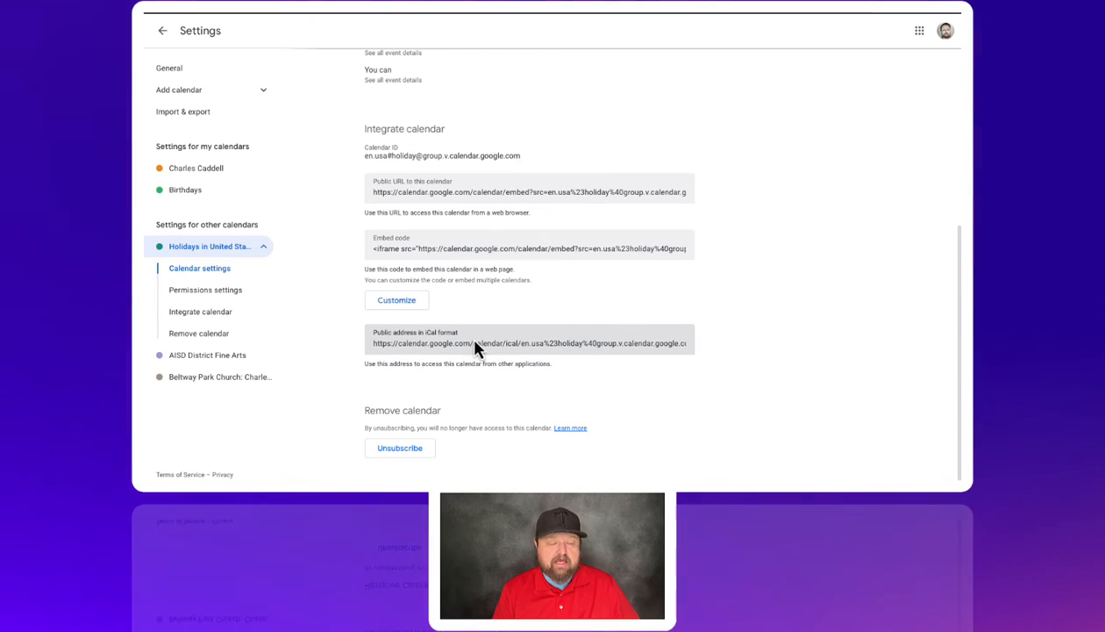
{"action": "left_click", "coordinate": [452, 351]}
{"action": "triple_click", "coordinate": [451, 352]}
{"action": "key", "text": "ctrl+c"}
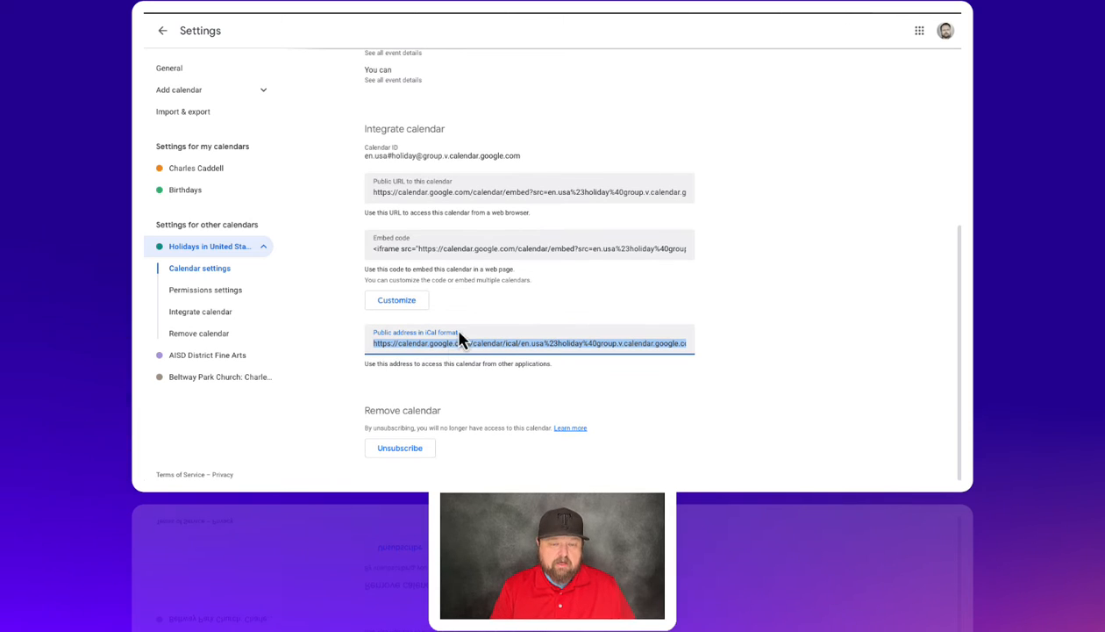
- Return to the WordPress Events Import page and name the import Holidays
{"action": "left_click", "coordinate": [822, 9]}
{"action": "left_click", "coordinate": [365, 179]}
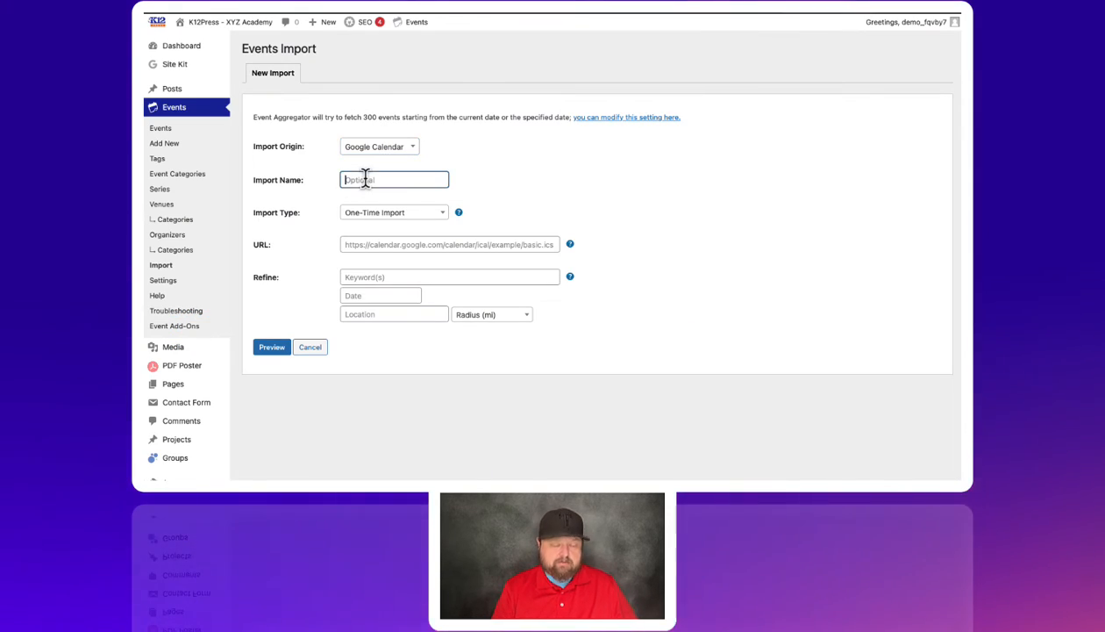
{"action": "type", "text": "Holid"}
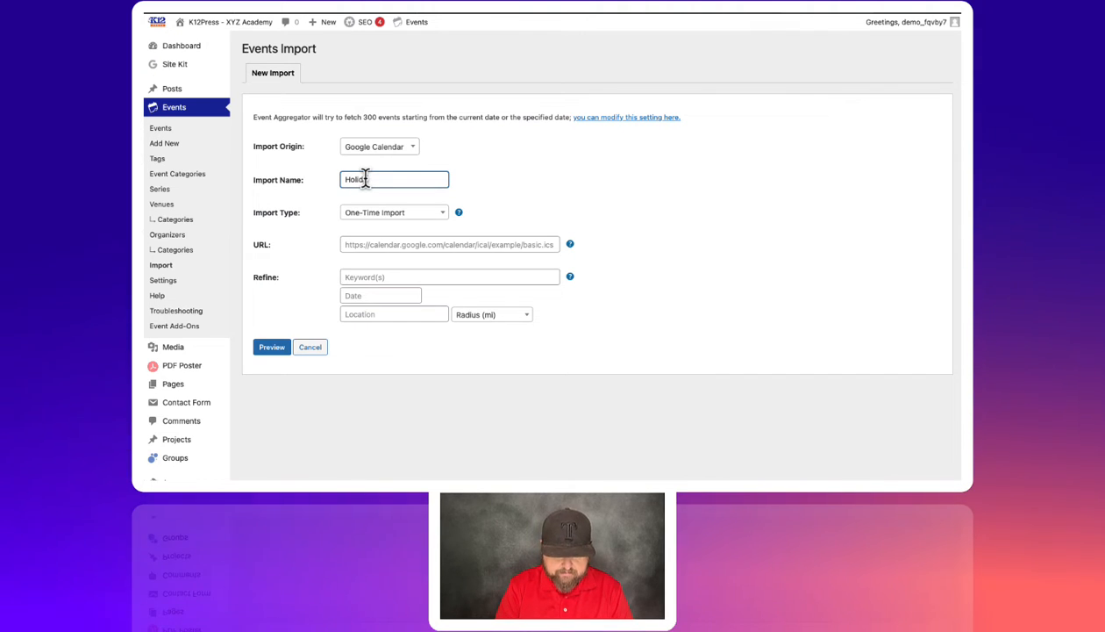
{"action": "type", "text": "ays"}
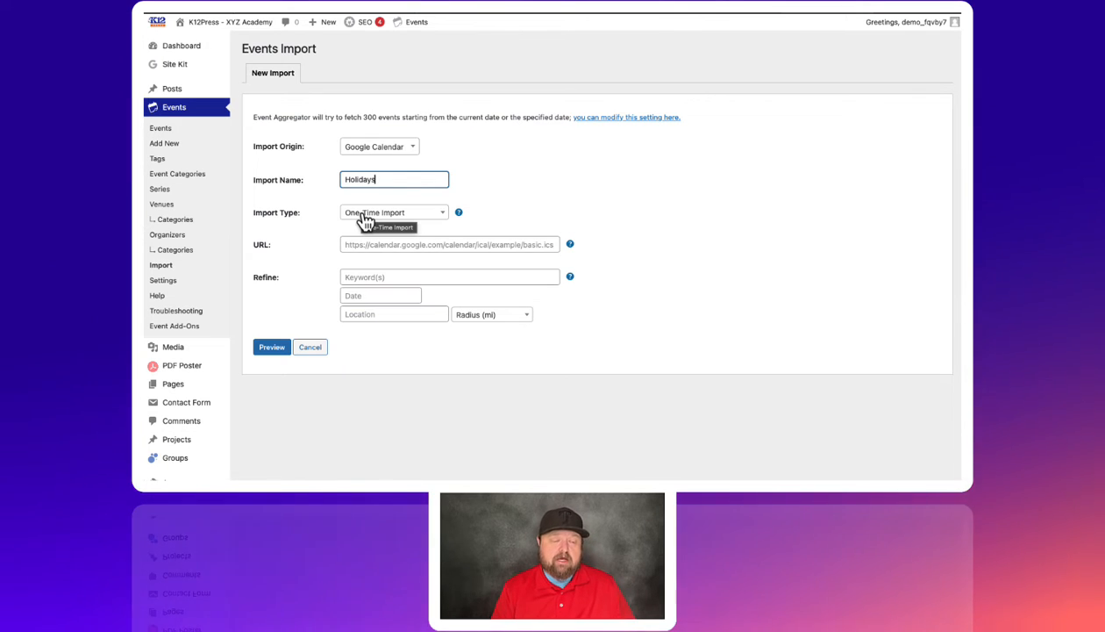
- Set the import type to Scheduled Import and look through the import types and frequency options
{"action": "left_click", "coordinate": [365, 218]}
{"action": "left_click", "coordinate": [370, 265]}
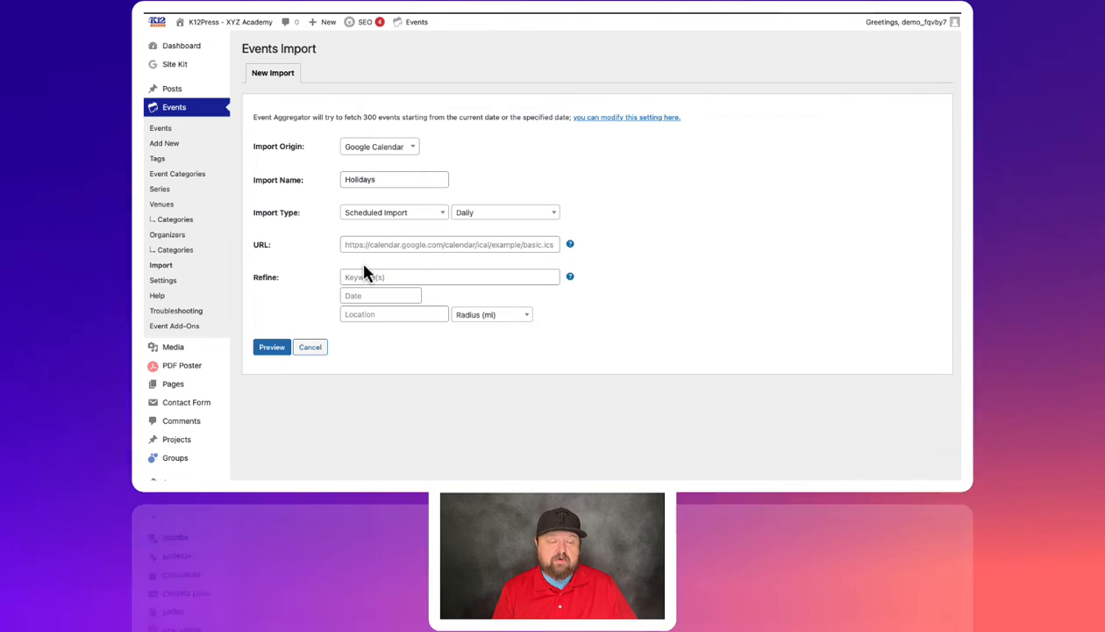
{"action": "left_click", "coordinate": [480, 216]}
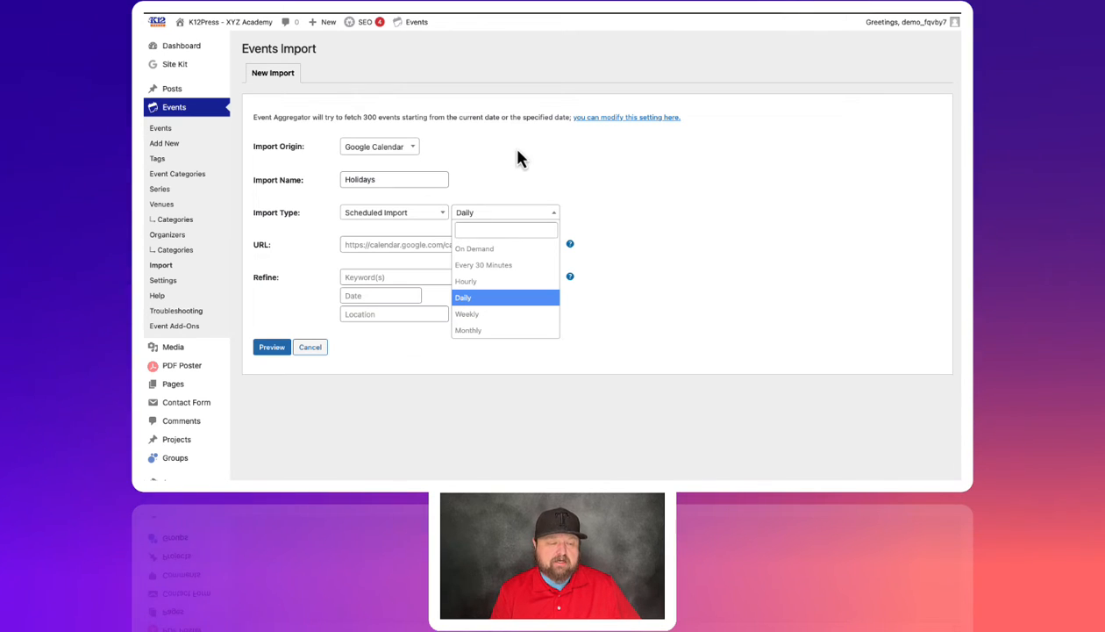
{"action": "left_click", "coordinate": [416, 219]}
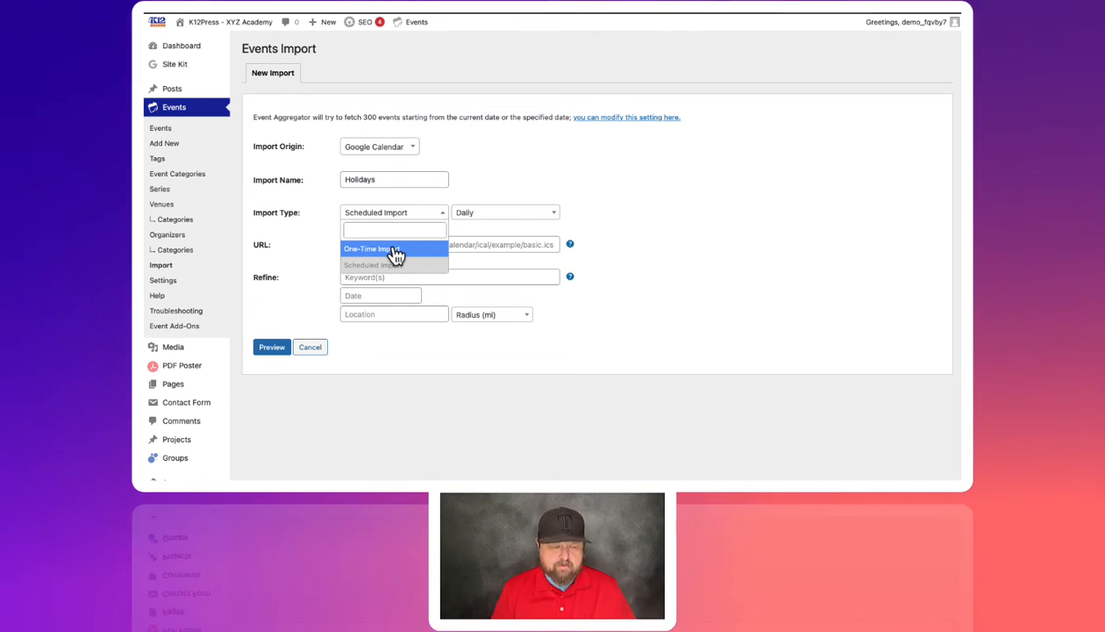
{"action": "left_click", "coordinate": [444, 217]}
{"action": "left_click", "coordinate": [436, 220]}
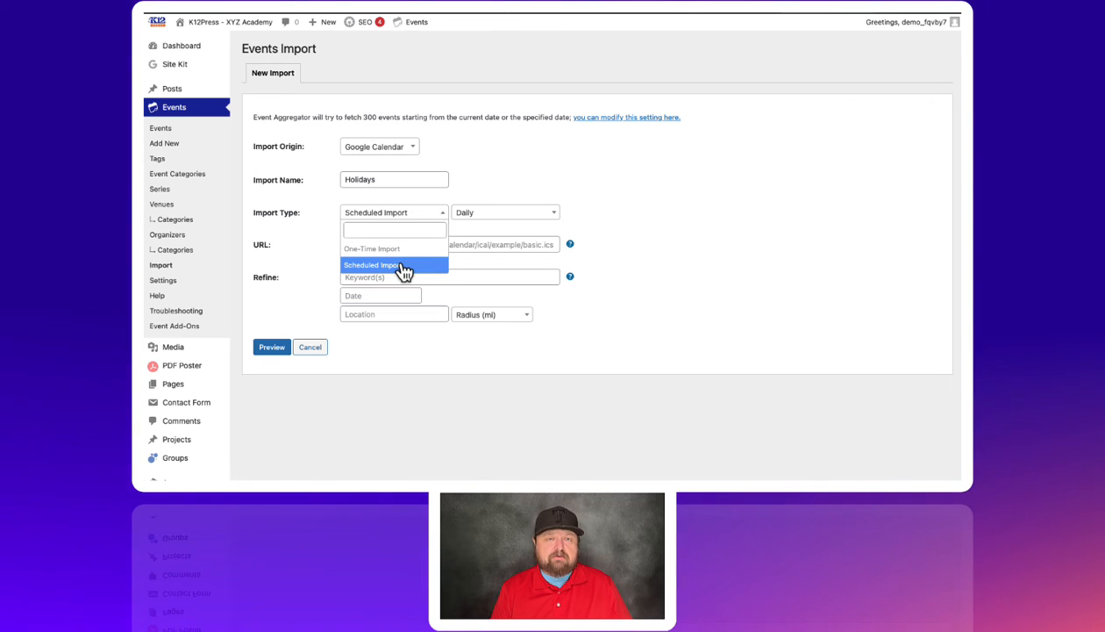
{"action": "left_click", "coordinate": [507, 215]}
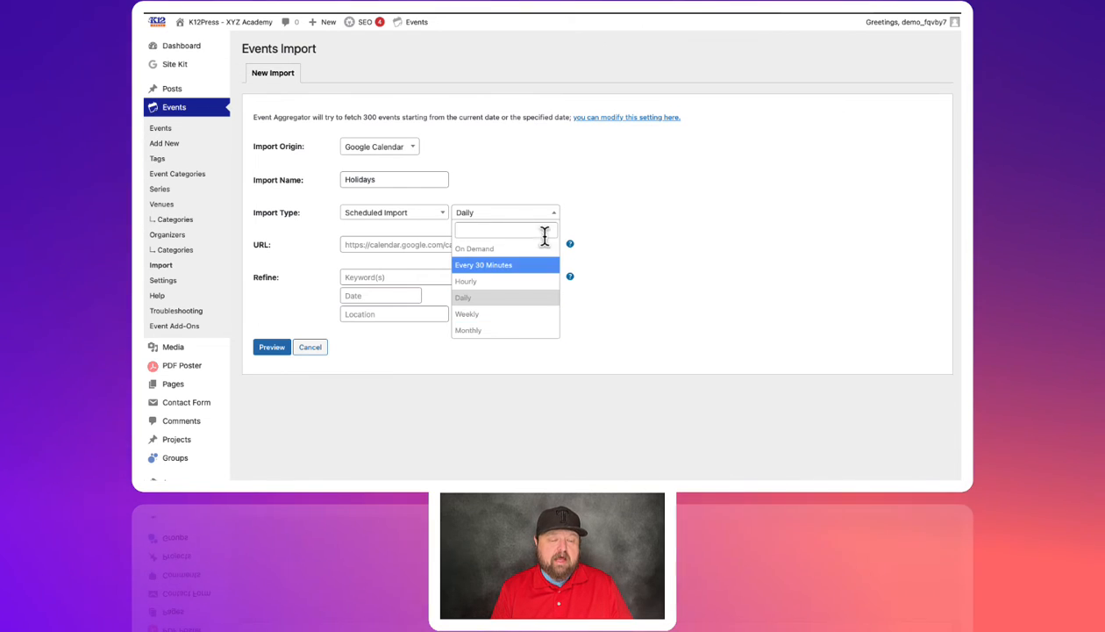
{"action": "left_click", "coordinate": [577, 218]}
- Set the import type to One-Time Import and paste the copied iCal address as the source URL
{"action": "left_click", "coordinate": [440, 223]}
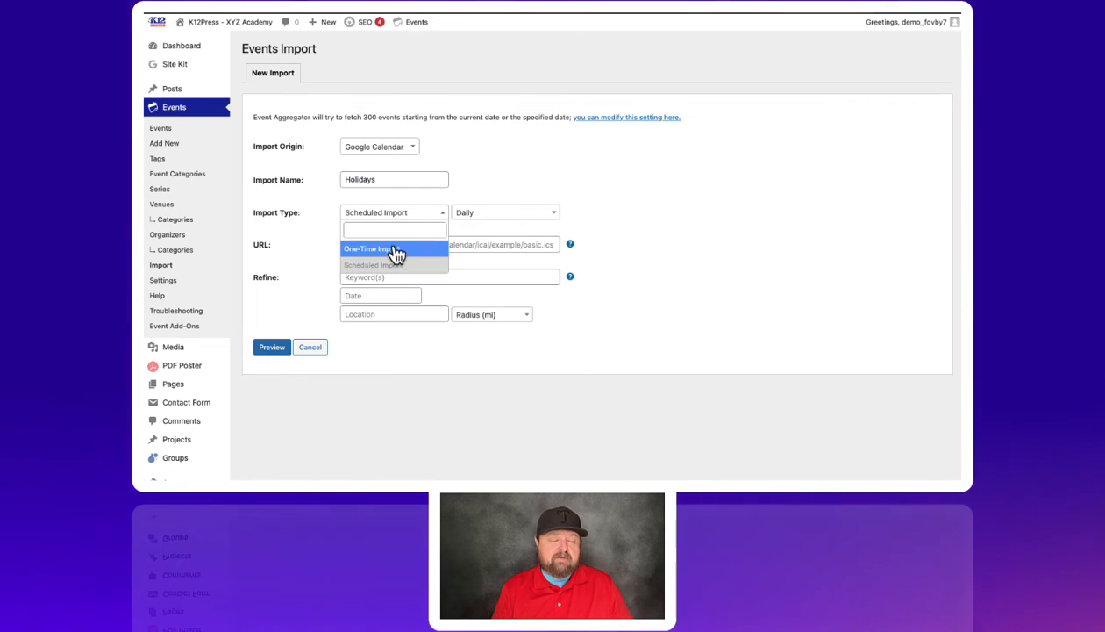
{"action": "left_click", "coordinate": [395, 250]}
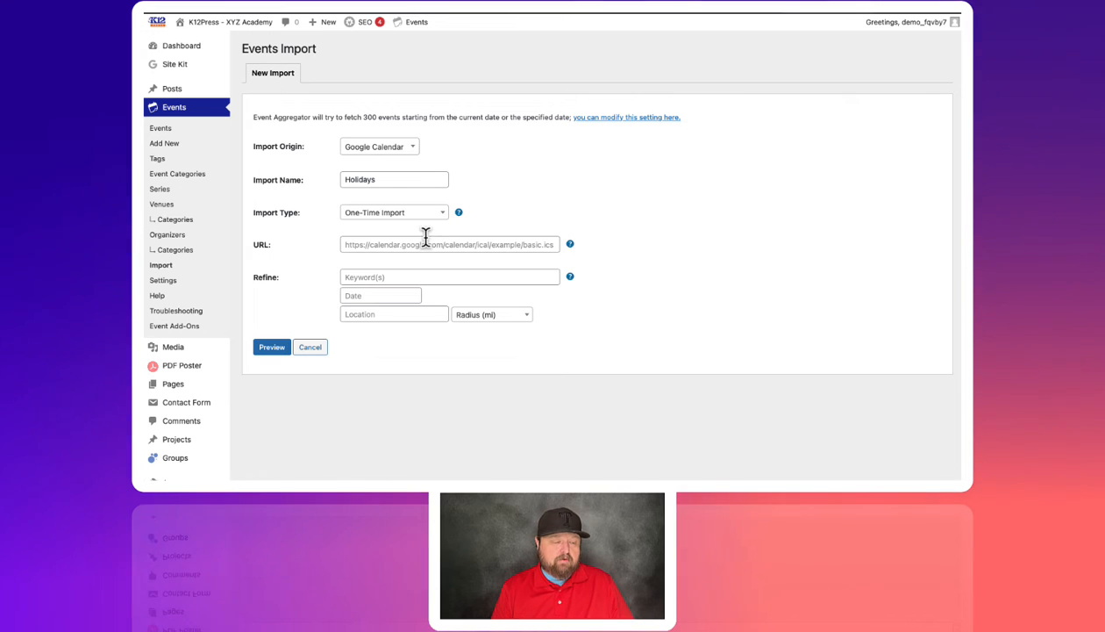
{"action": "left_click", "coordinate": [408, 244]}
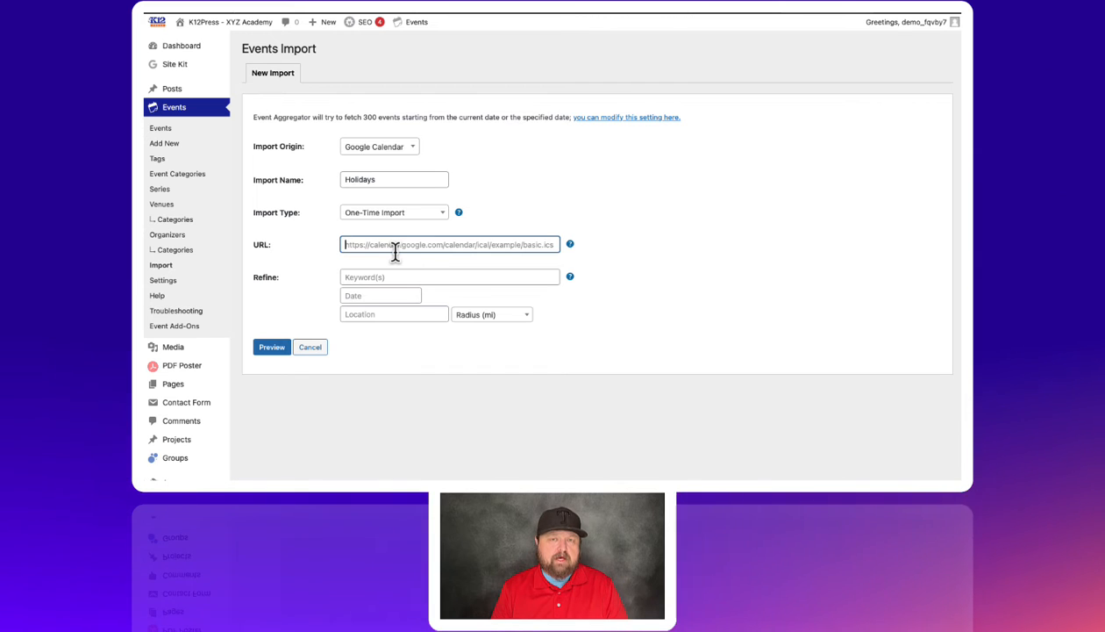
{"action": "key", "text": "ctrl+v"}
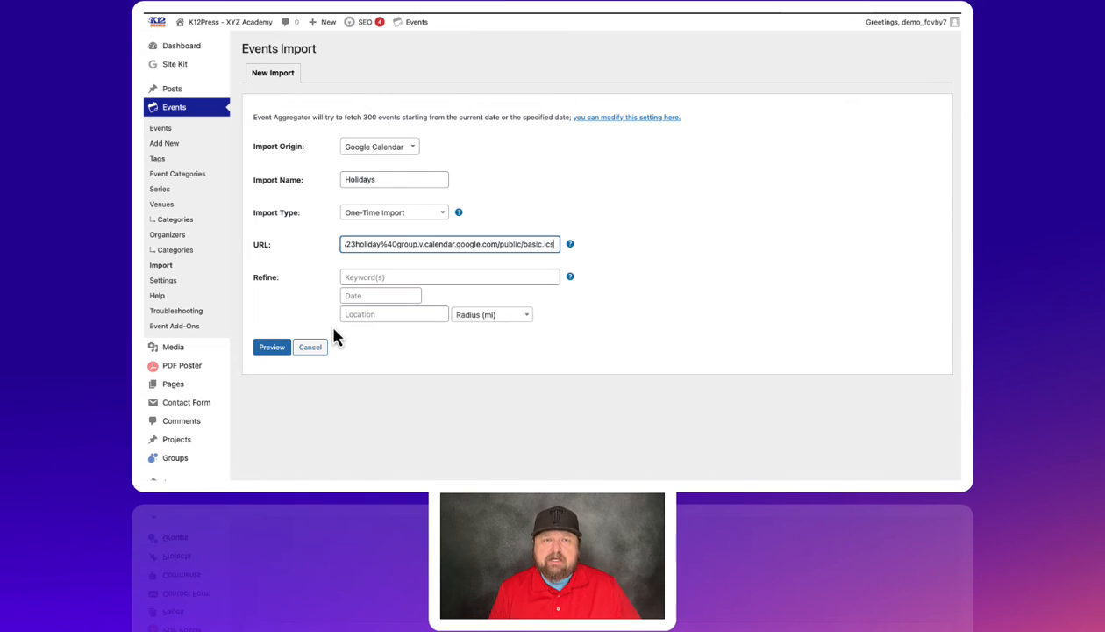
- Show the help for the Refine filters and preview the holiday events available for import
{"action": "left_click", "coordinate": [569, 278]}
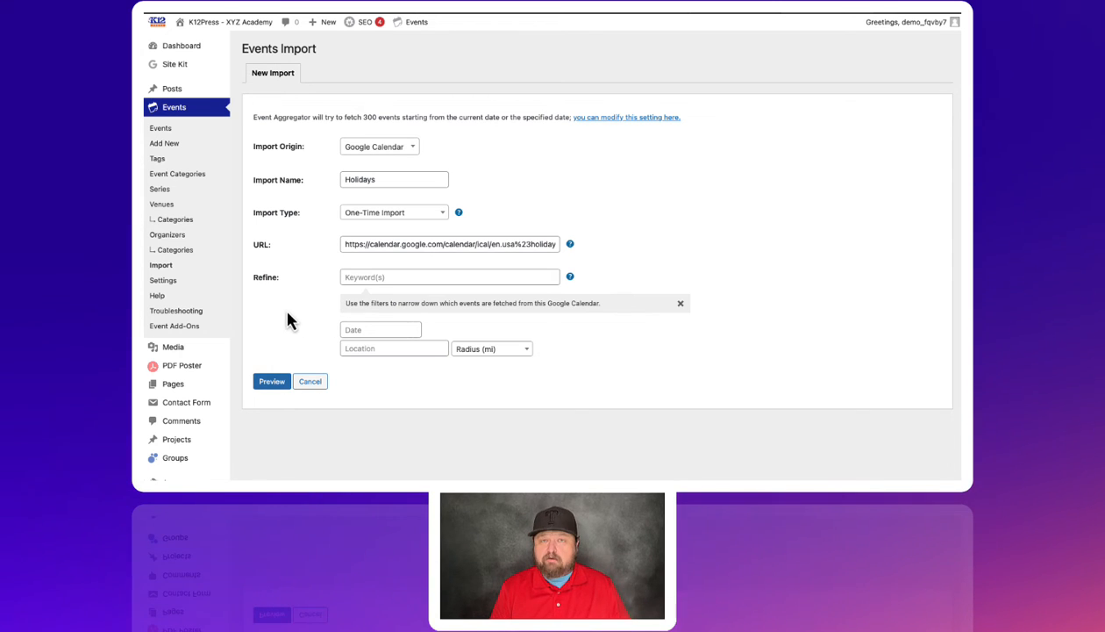
{"action": "scroll", "coordinate": [291, 321], "scroll_direction": "down", "scroll_amount": 2}
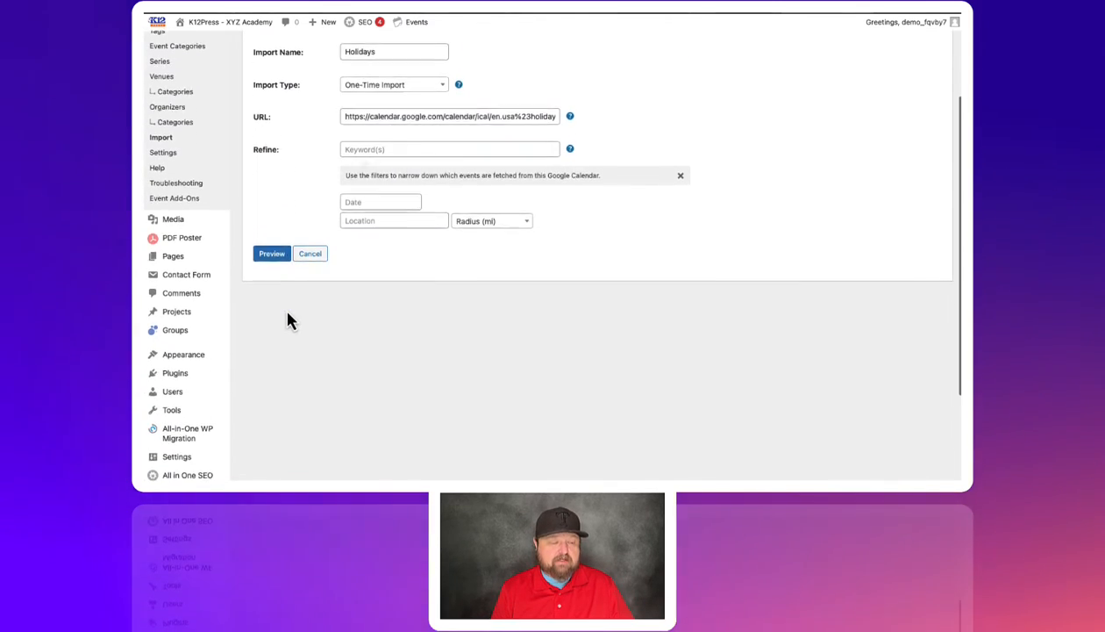
{"action": "scroll", "coordinate": [287, 314], "scroll_direction": "up", "scroll_amount": 1}
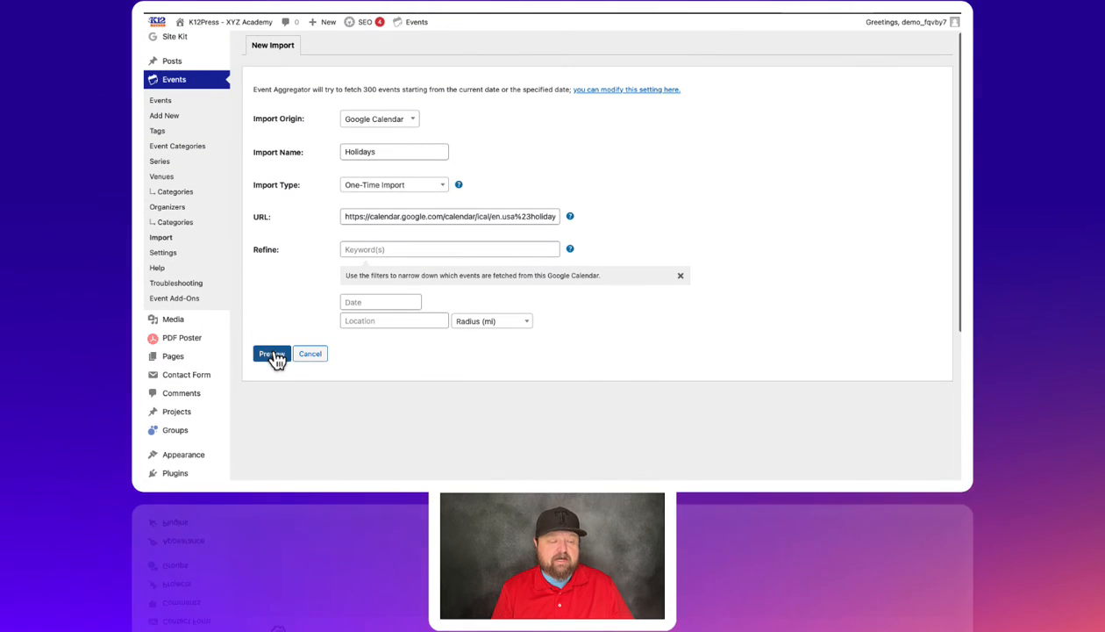
{"action": "left_click", "coordinate": [272, 353]}
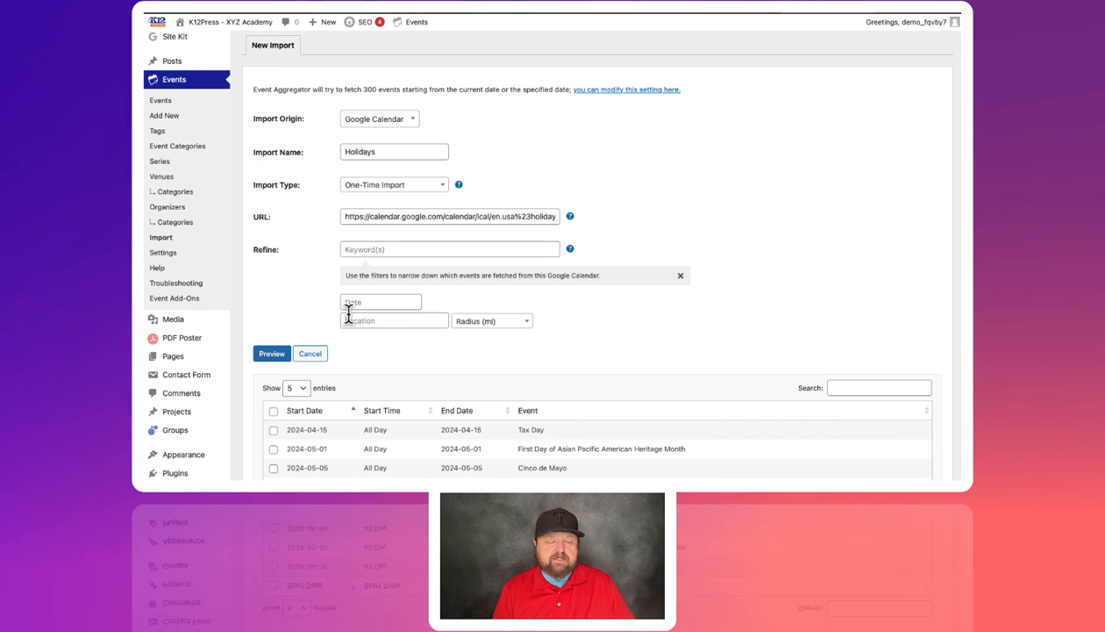
{"action": "scroll", "coordinate": [350, 316], "scroll_direction": "down", "scroll_amount": 5}
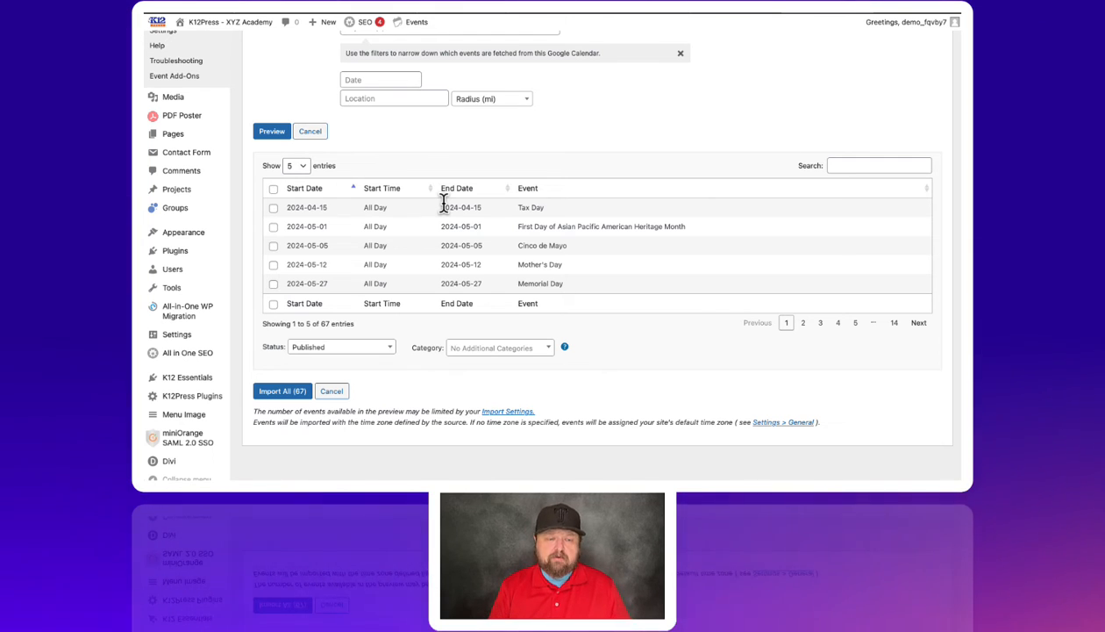
{"action": "scroll", "coordinate": [475, 202], "scroll_direction": "up", "scroll_amount": 1}
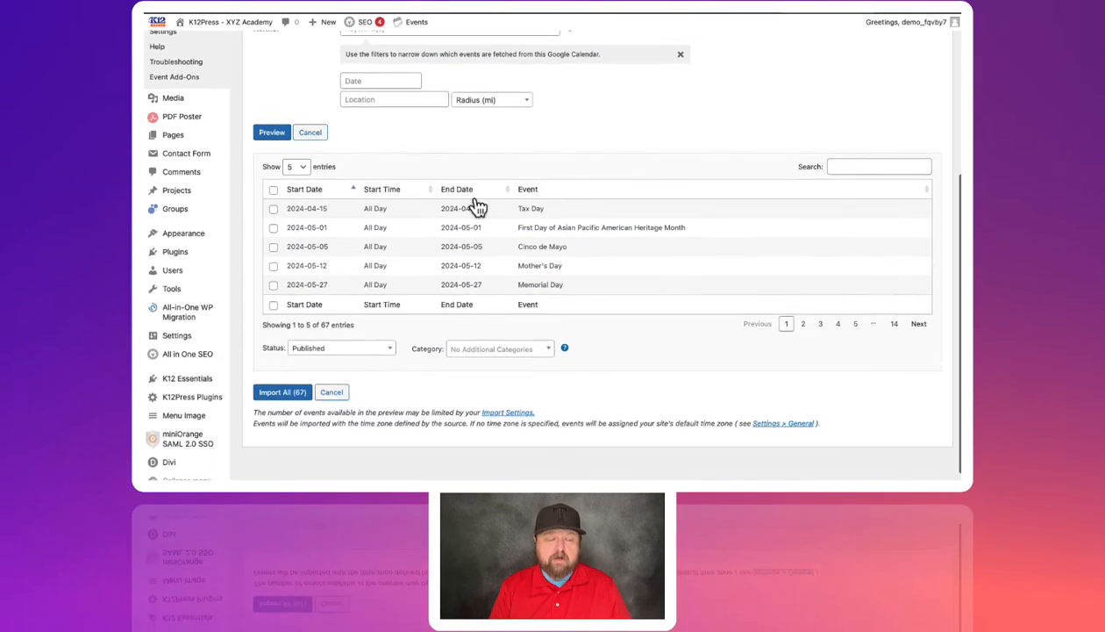
{"action": "scroll", "coordinate": [475, 205], "scroll_direction": "down", "scroll_amount": 1}
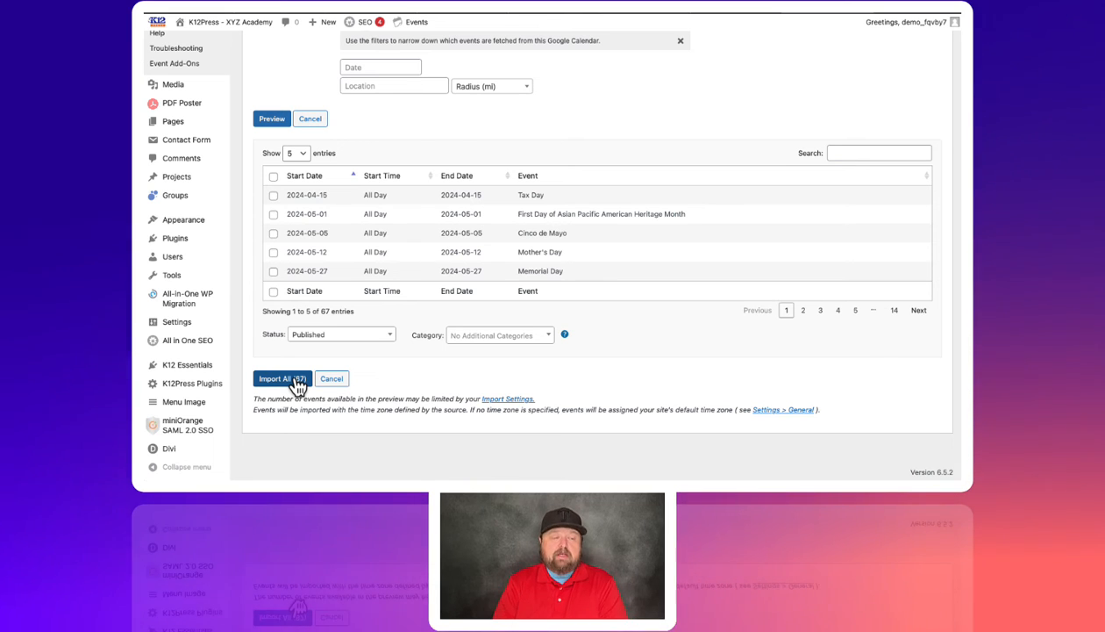
- Import all the previewed holiday events with Published status and check the Holidays entry in the import history
{"action": "left_click", "coordinate": [297, 381]}
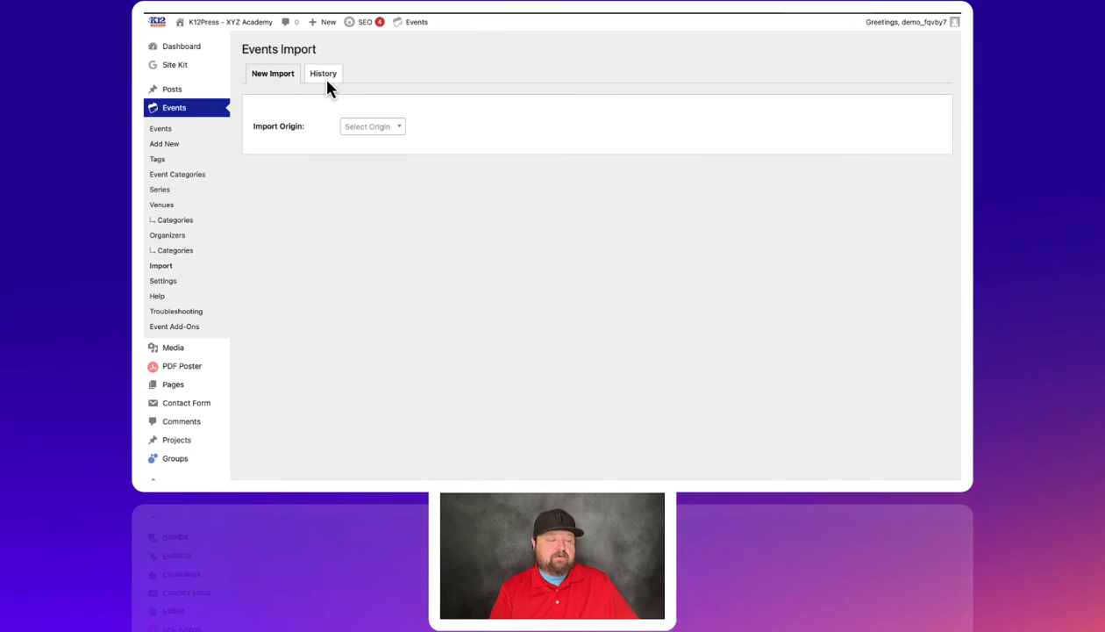
{"action": "left_click", "coordinate": [325, 79]}
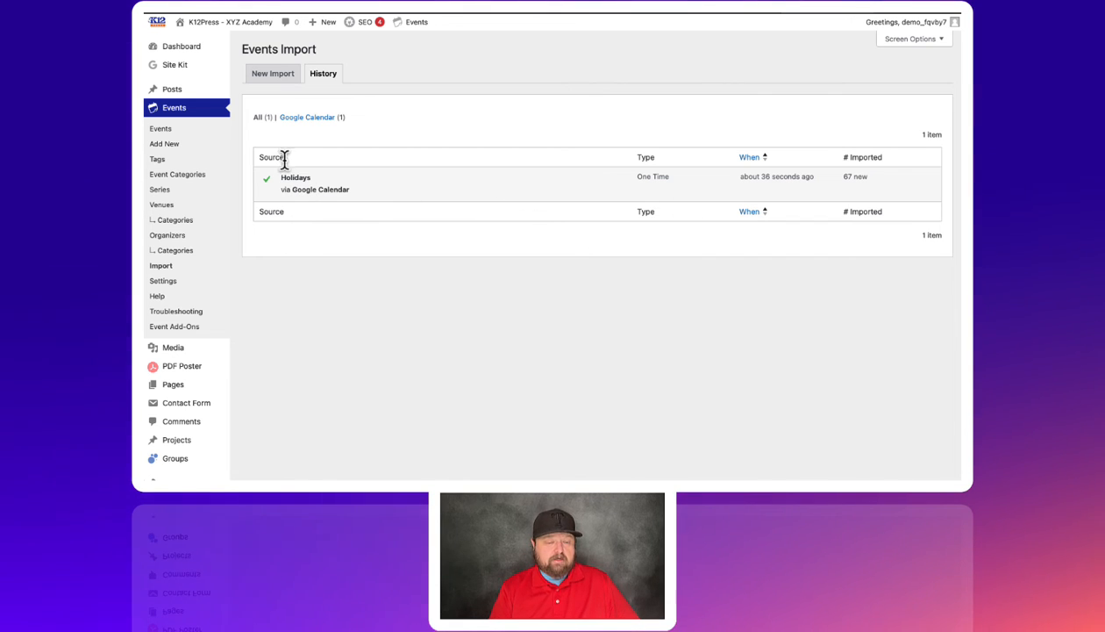
- Look through the first page of the Events list to review the titles and dates of the imported holidays
{"action": "left_click", "coordinate": [161, 132]}
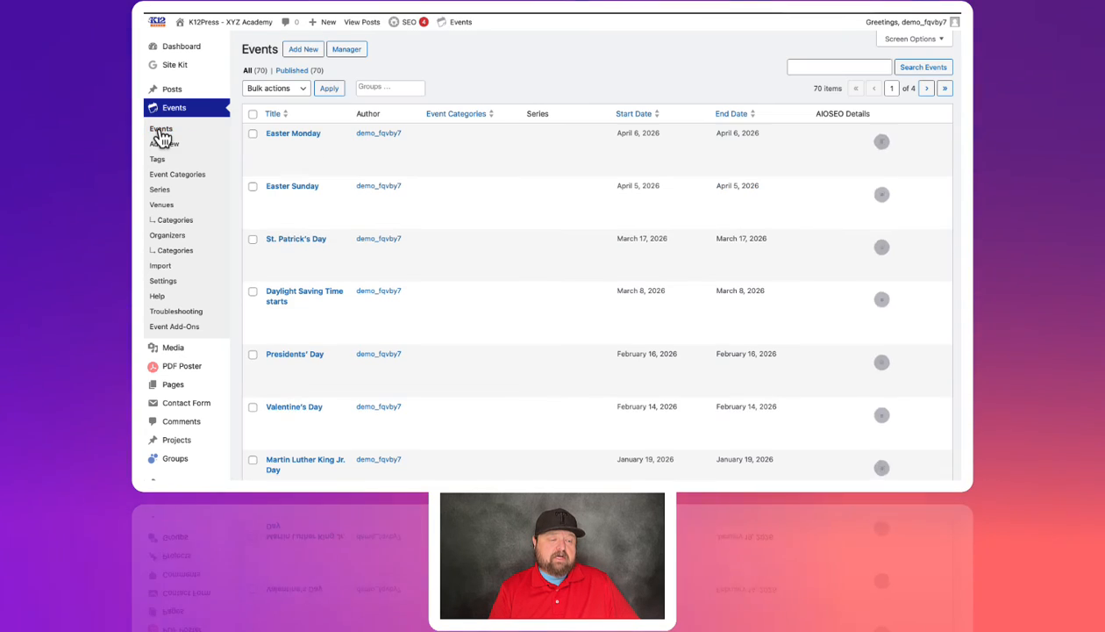
{"action": "scroll", "coordinate": [369, 191], "scroll_direction": "down", "scroll_amount": 5}
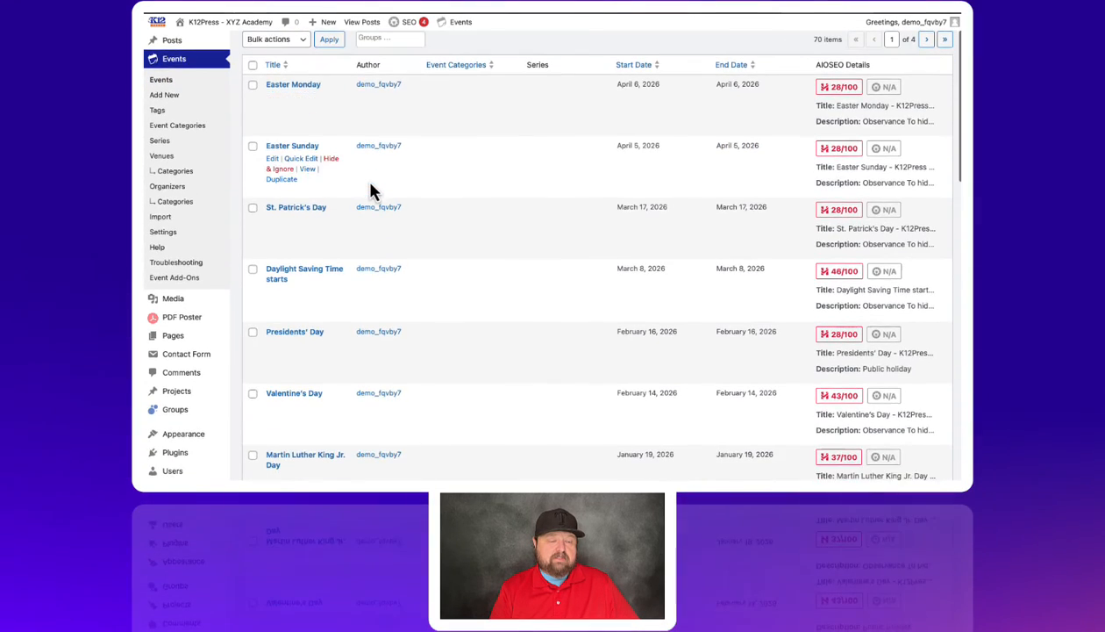
{"action": "scroll", "coordinate": [372, 191], "scroll_direction": "down", "scroll_amount": 8}
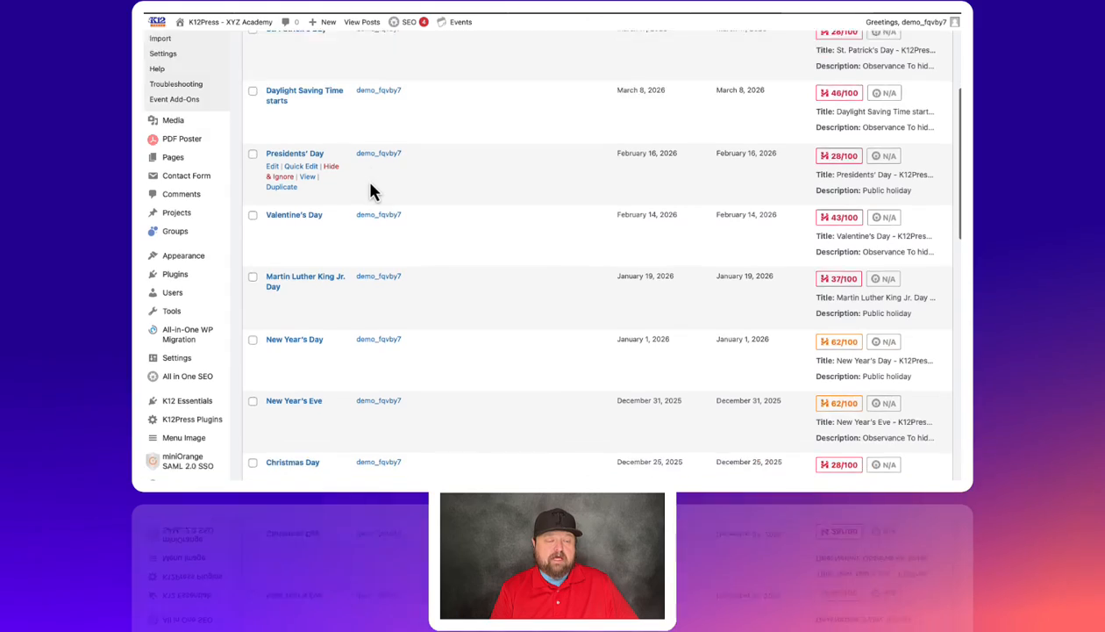
{"action": "scroll", "coordinate": [372, 191], "scroll_direction": "down", "scroll_amount": 7}
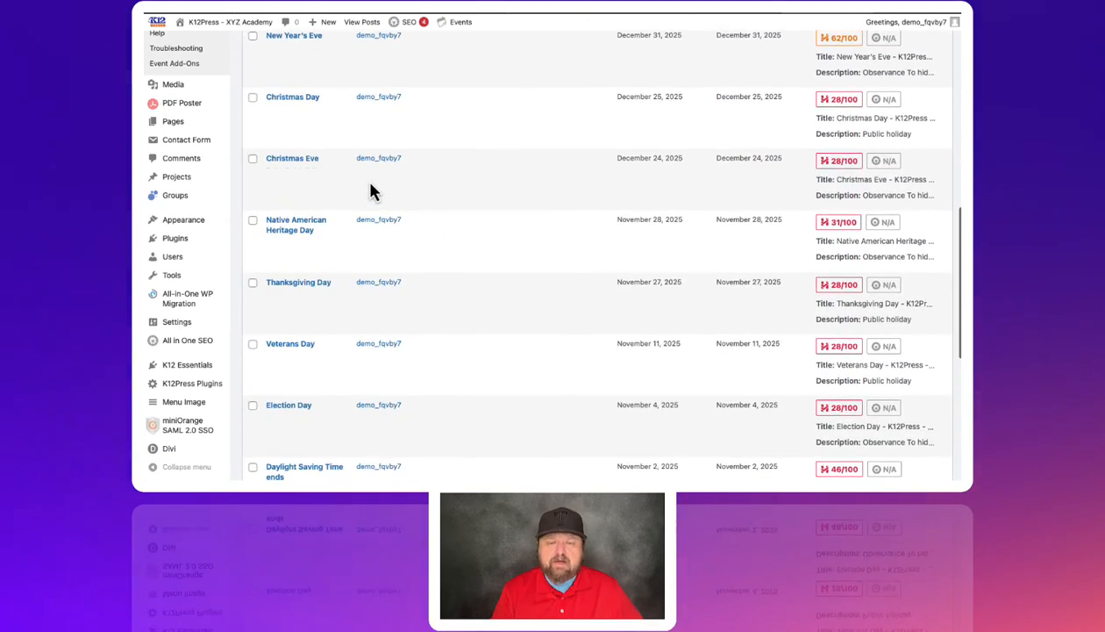
{"action": "scroll", "coordinate": [372, 191], "scroll_direction": "up", "scroll_amount": 2}
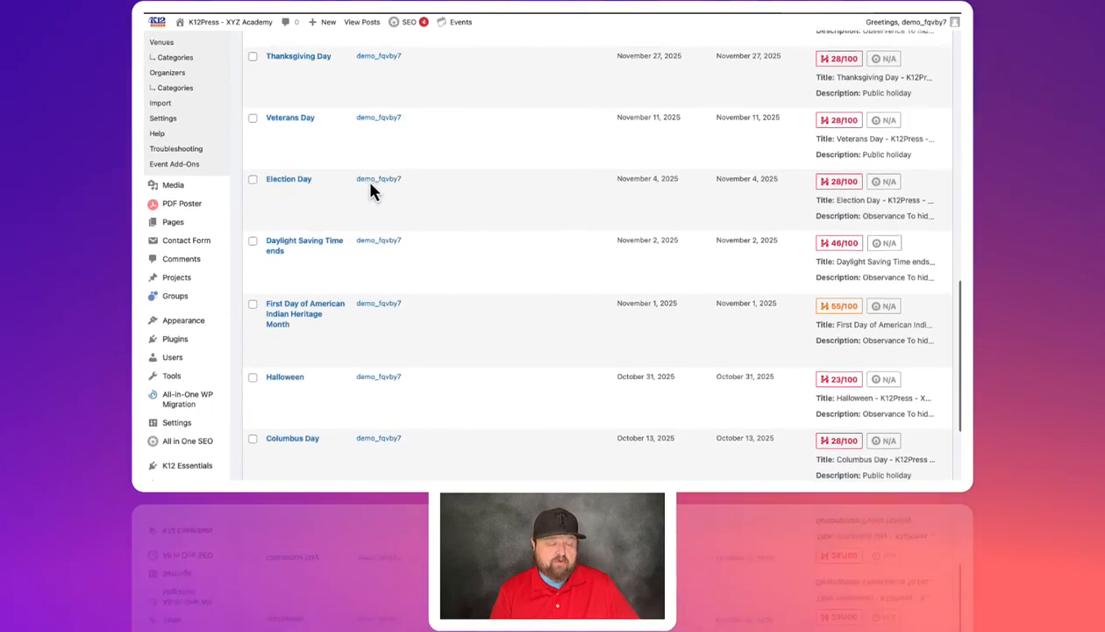
{"action": "scroll", "coordinate": [372, 192], "scroll_direction": "down", "scroll_amount": 4}
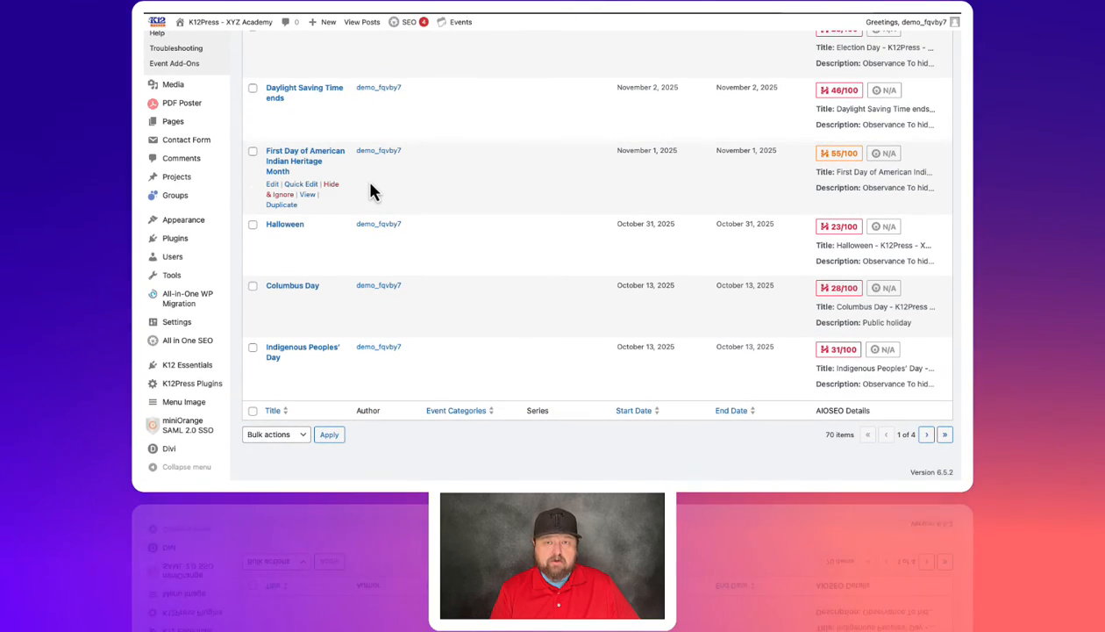
{"action": "scroll", "coordinate": [372, 191], "scroll_direction": "up", "scroll_amount": 11}
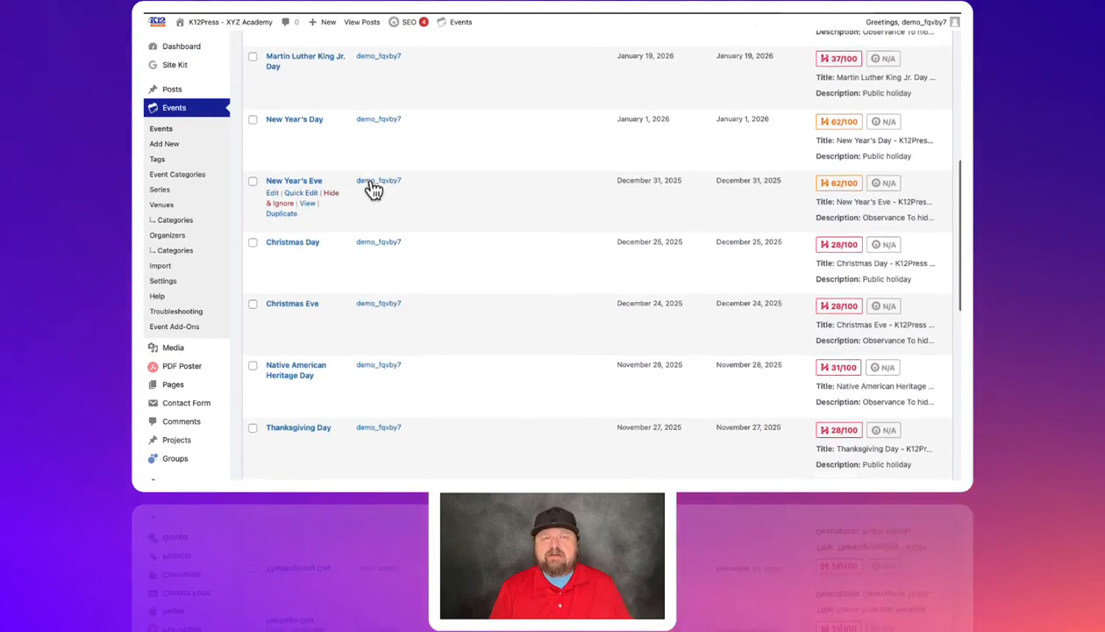
{"action": "scroll", "coordinate": [372, 191], "scroll_direction": "up", "scroll_amount": 10}
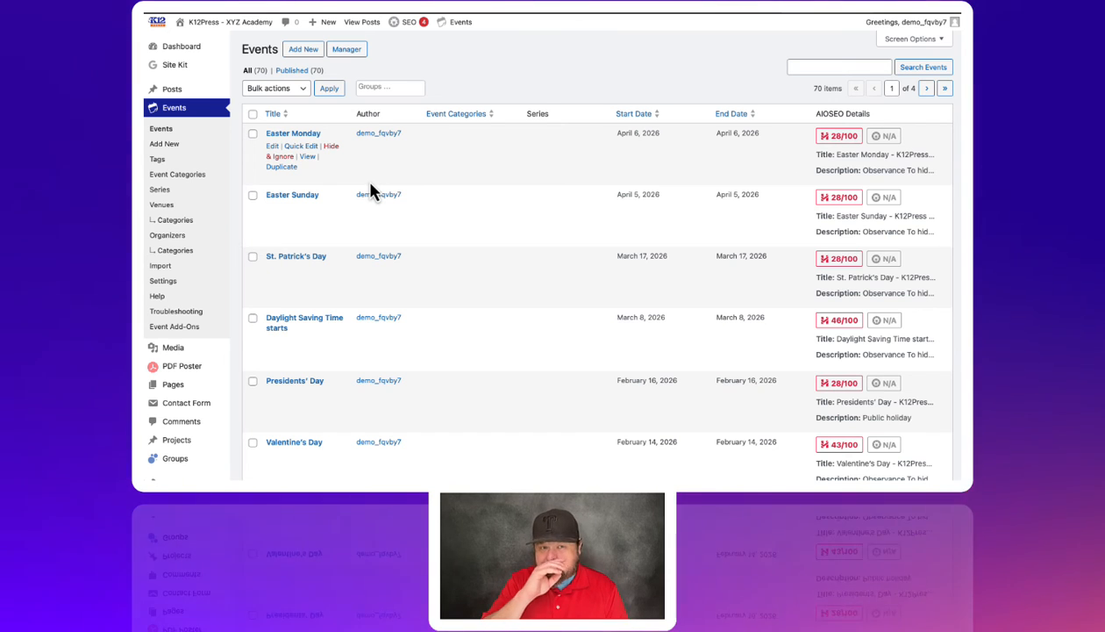
- Visit the public school website and examine the holiday events in the homepage calendar for April 2024
{"action": "mouse_move", "coordinate": [223, 23]}
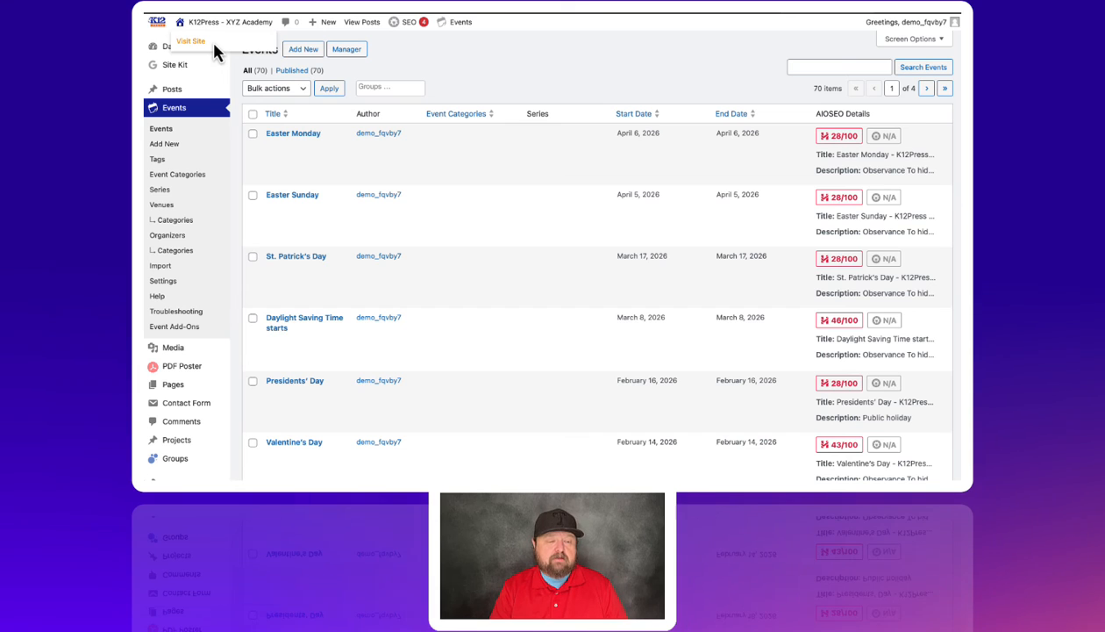
{"action": "left_click", "coordinate": [214, 45]}
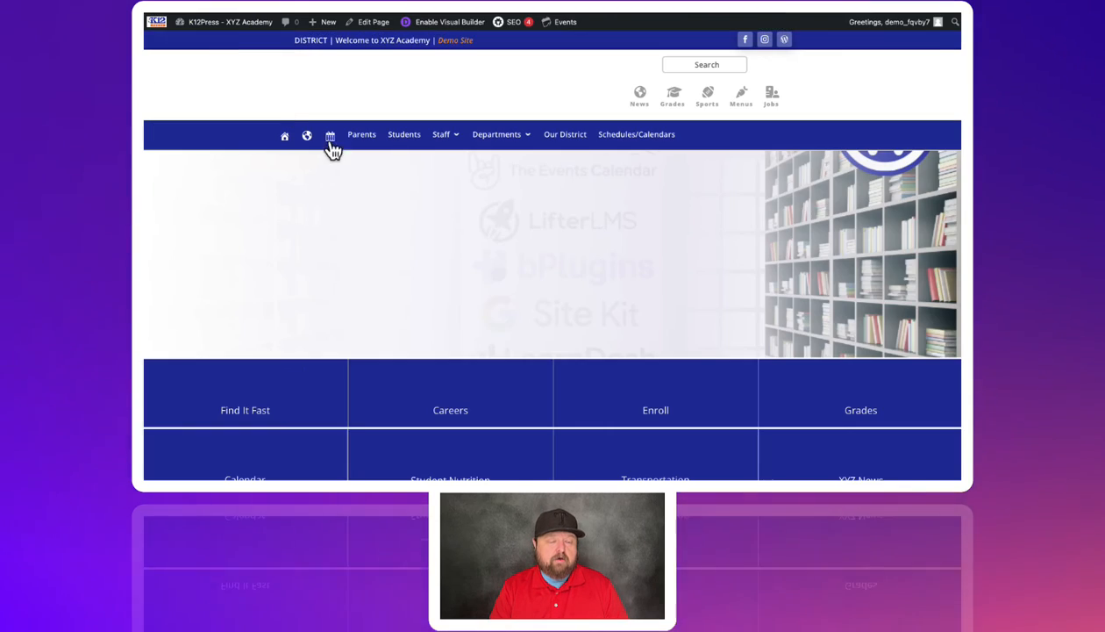
{"action": "scroll", "coordinate": [407, 192], "scroll_direction": "down", "scroll_amount": 5}
{"action": "scroll", "coordinate": [410, 192], "scroll_direction": "down", "scroll_amount": 6}
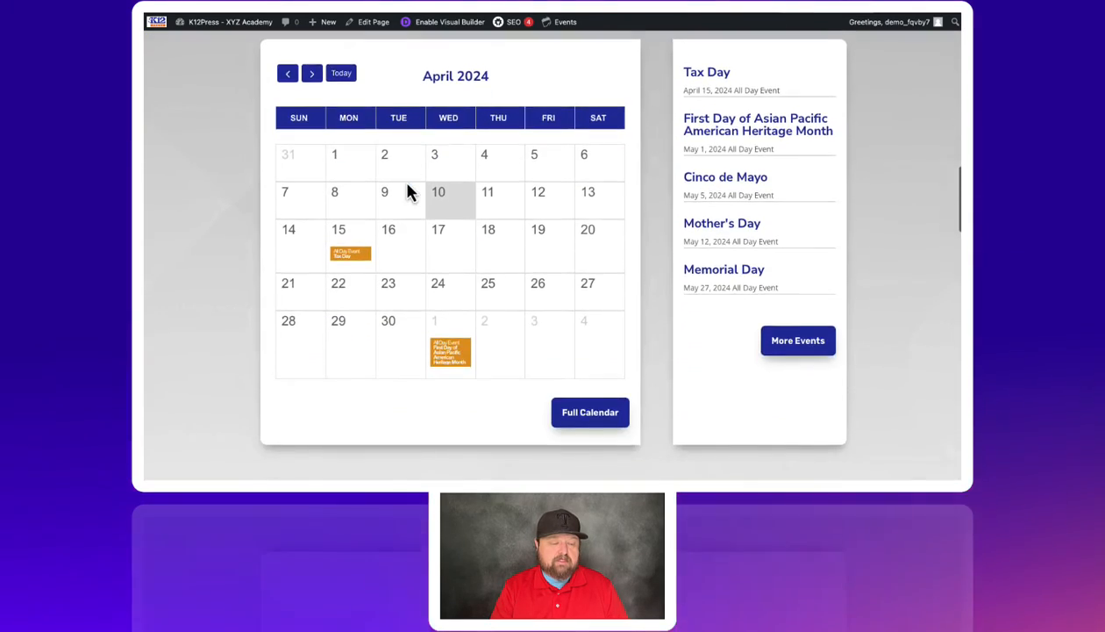
{"action": "mouse_move", "coordinate": [343, 248]}
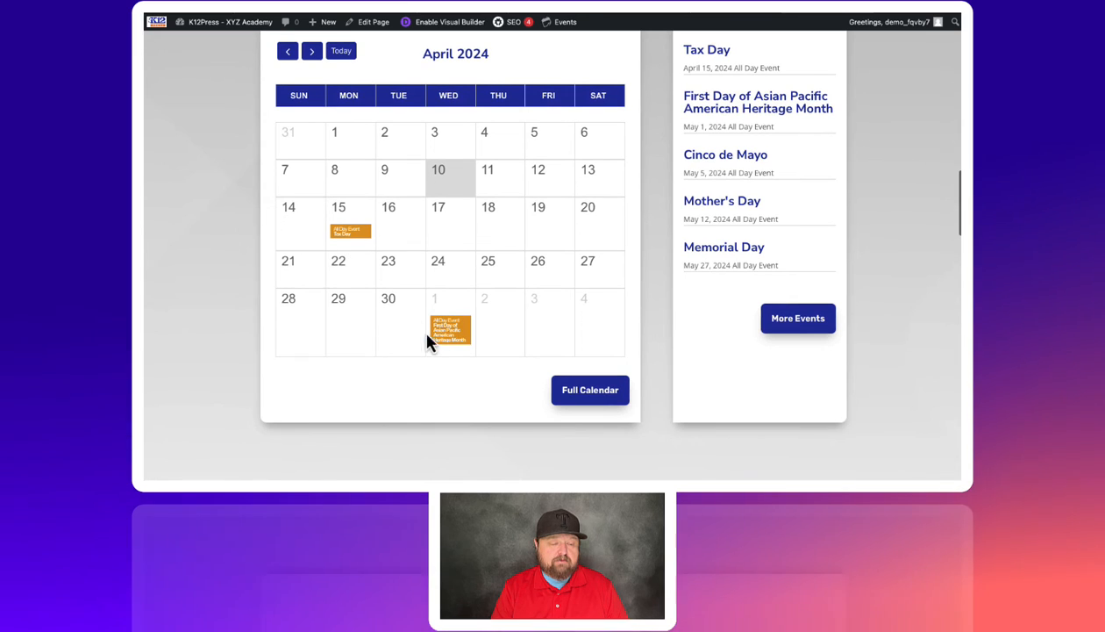
{"action": "mouse_move", "coordinate": [451, 336]}
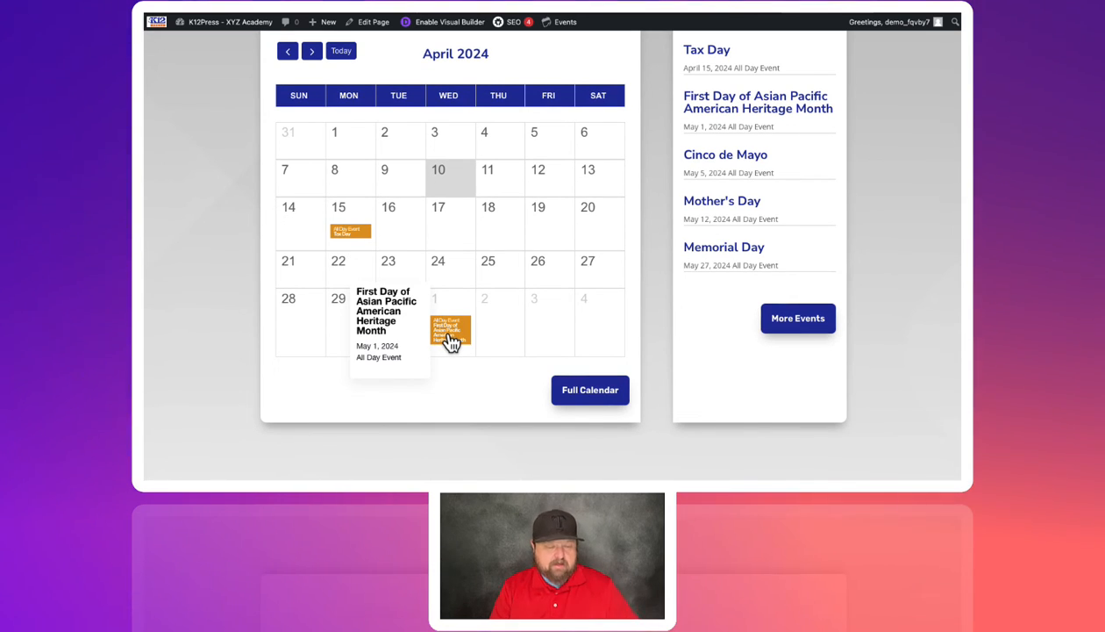
- Advance the homepage calendar to May 2024 and check the details of its holiday events
{"action": "left_click", "coordinate": [311, 52]}
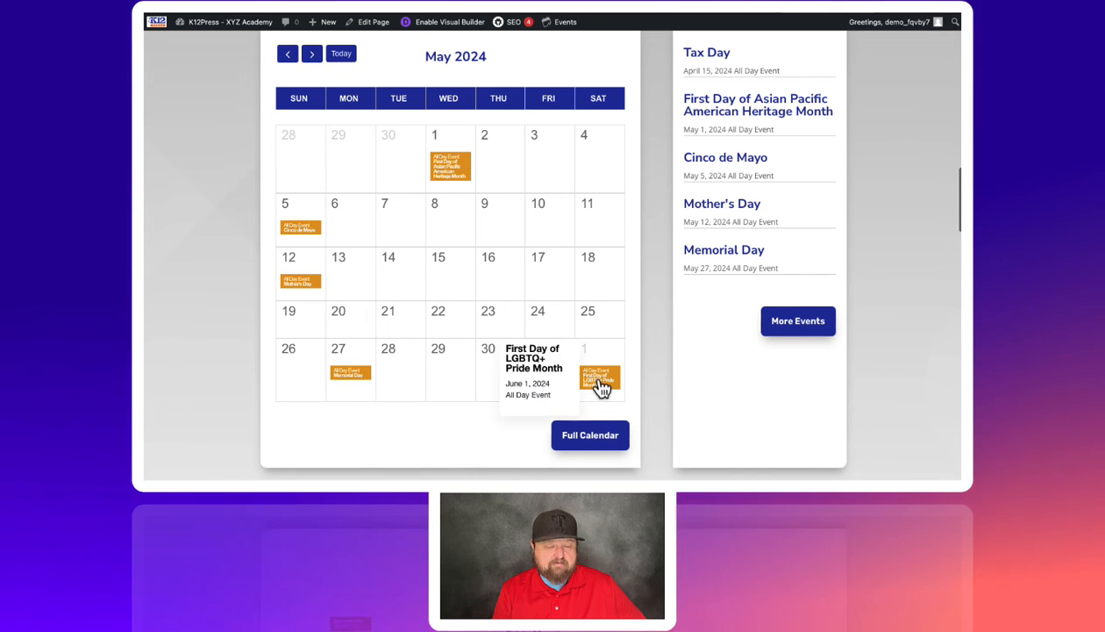
{"action": "mouse_move", "coordinate": [452, 180]}
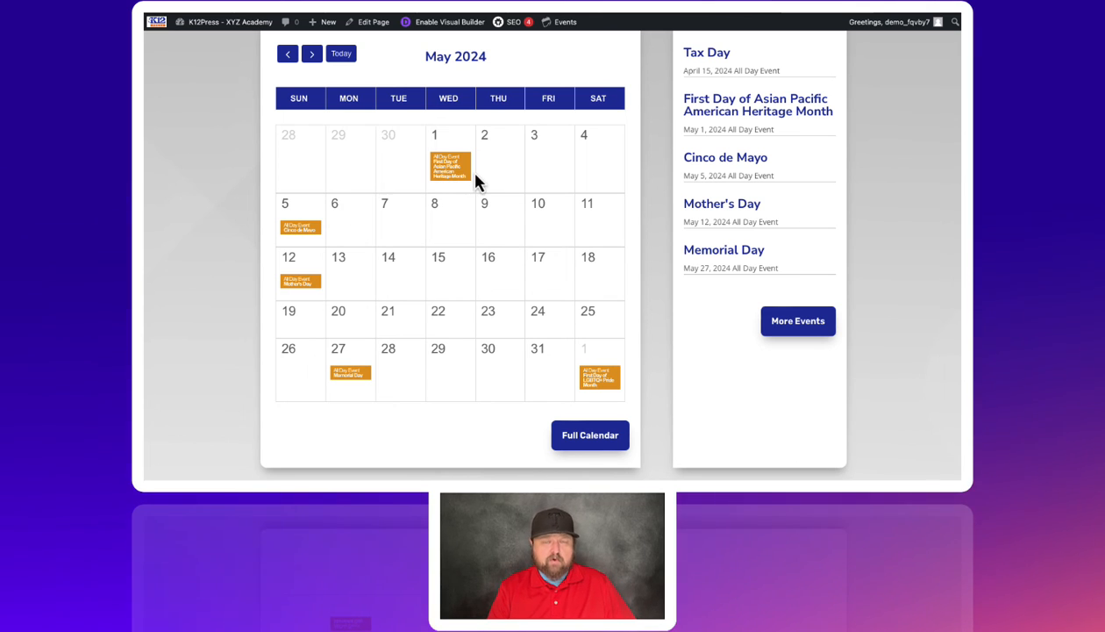
{"action": "scroll", "coordinate": [476, 182], "scroll_direction": "up", "scroll_amount": 1}
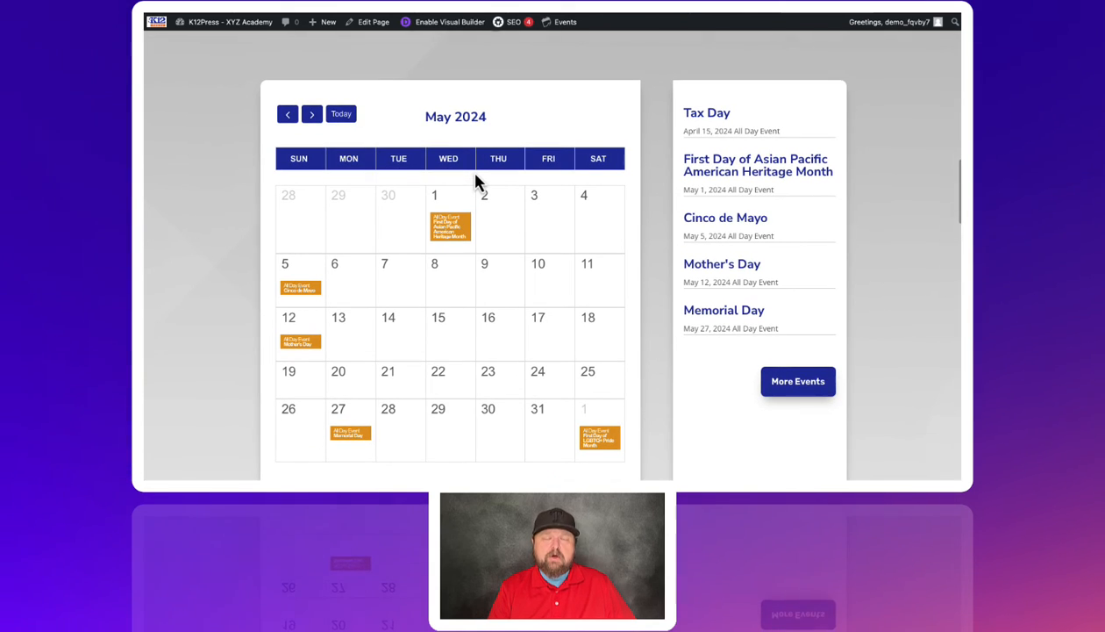